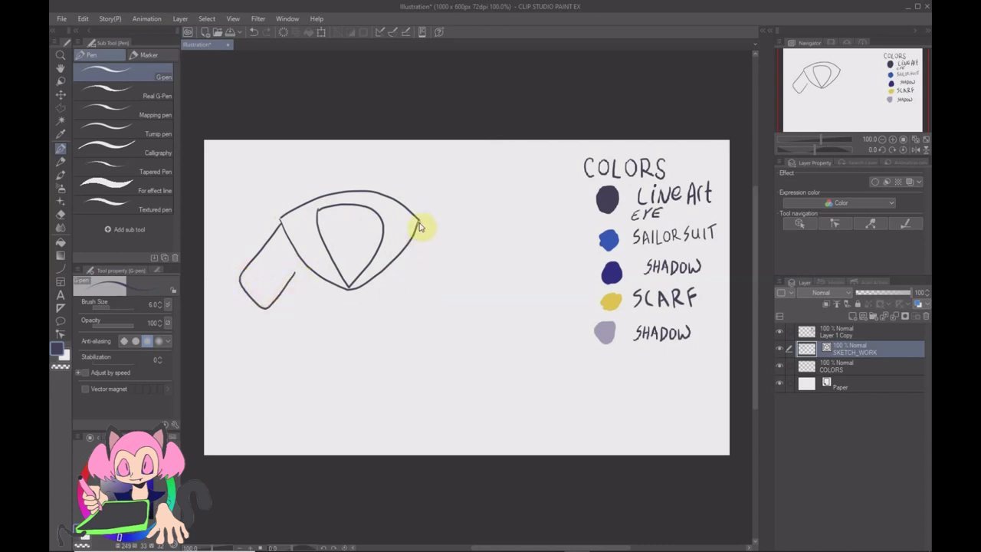
Draw the shirt's right sleeve, both body sides and the hem with the G-pen on the SKETCH_WORK layer.
drag(447, 302, 433, 310)
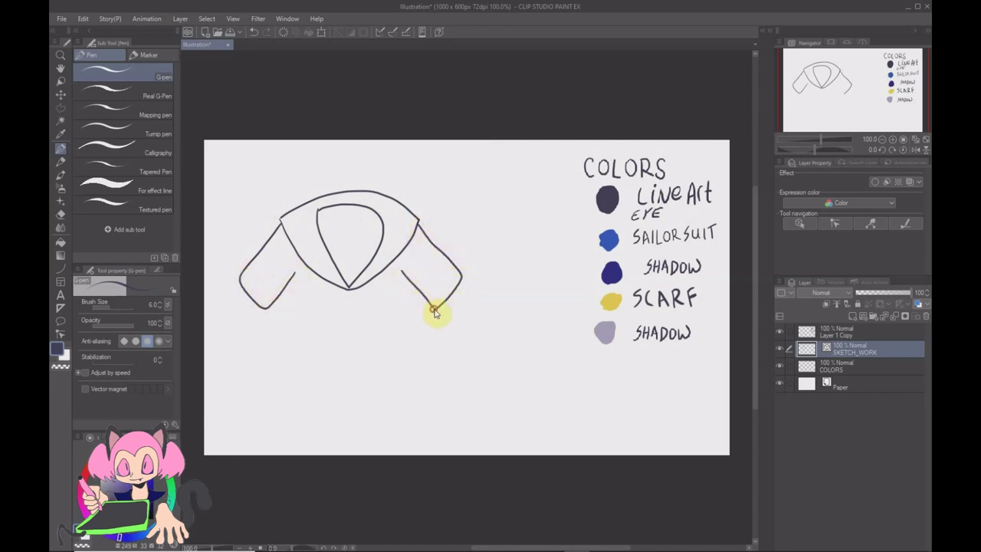
drag(295, 273, 282, 357)
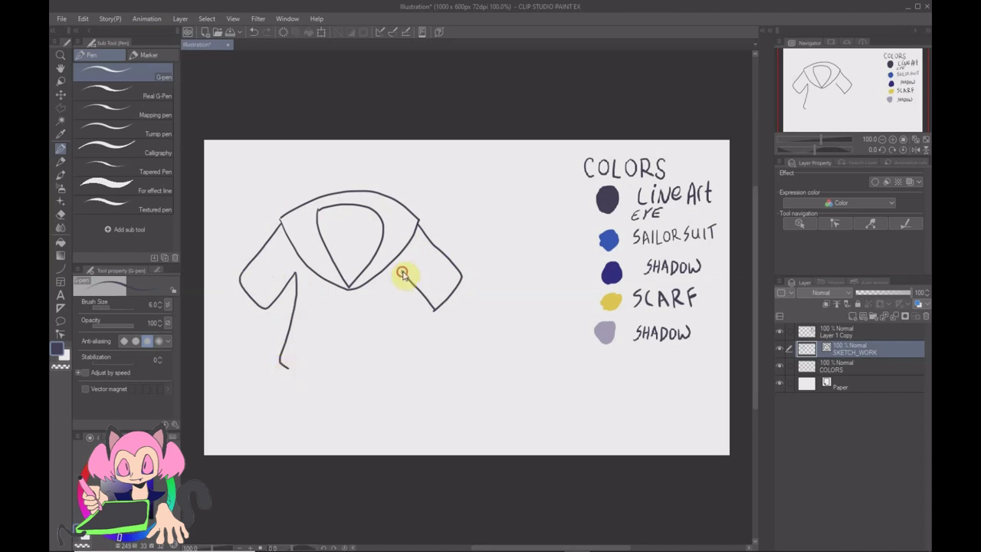
mouse_move(401, 274)
mouse_down()
mouse_move(408, 368)
mouse_move(368, 385)
mouse_move(307, 387)
mouse_move(287, 374)
mouse_move(397, 364)
mouse_up()
Move vector control points to close the line ends at the collar's left corner and the neckline's upper-left corner.
scroll(285, 204, up, 5)
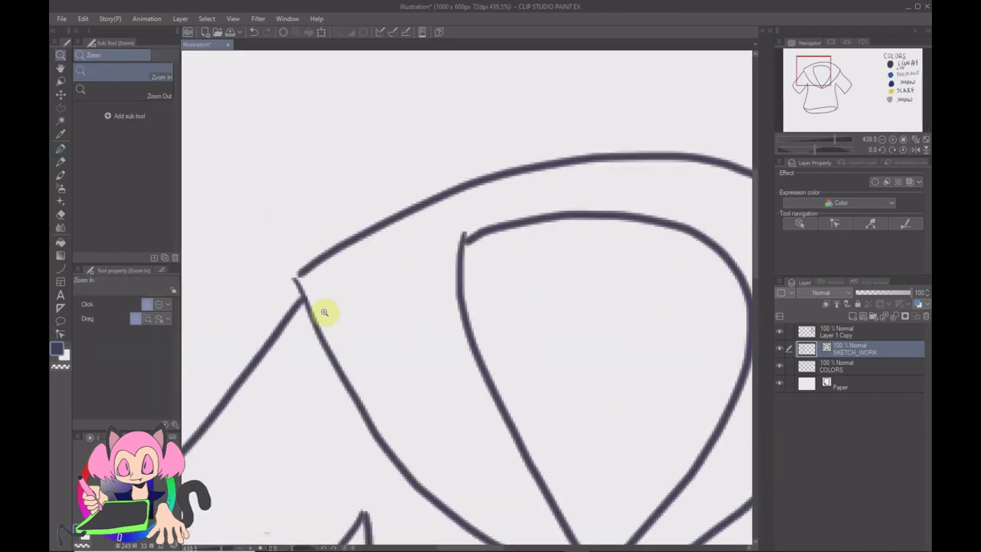
key(y)
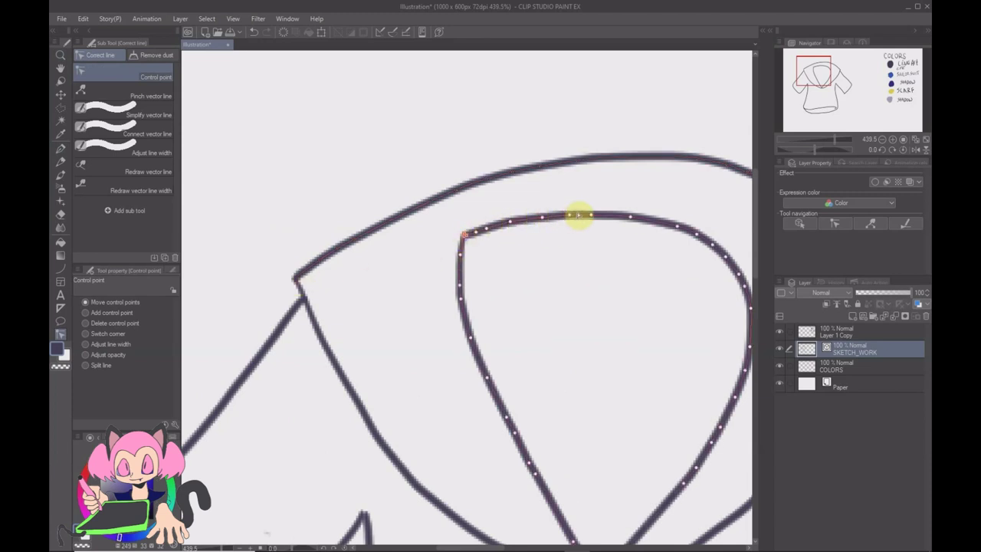
key(ctrl+space)
drag(607, 330, 506, 332)
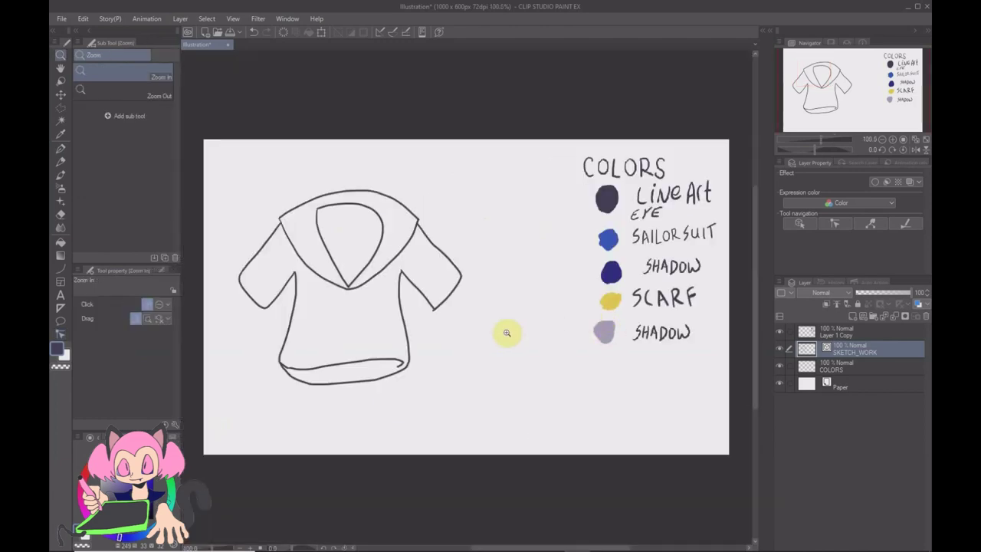
Adjust the control points of the right sleeve lines and the hem's left corner so the line ends join neatly.
drag(411, 308, 472, 318)
key(y)
key(ctrl+0)
scroll(322, 376, up, 8)
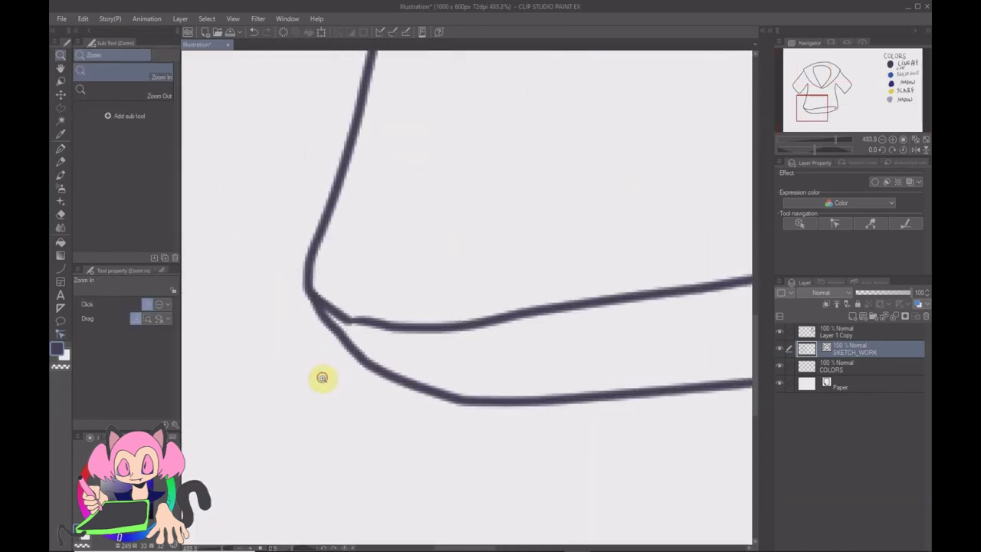
key(y)
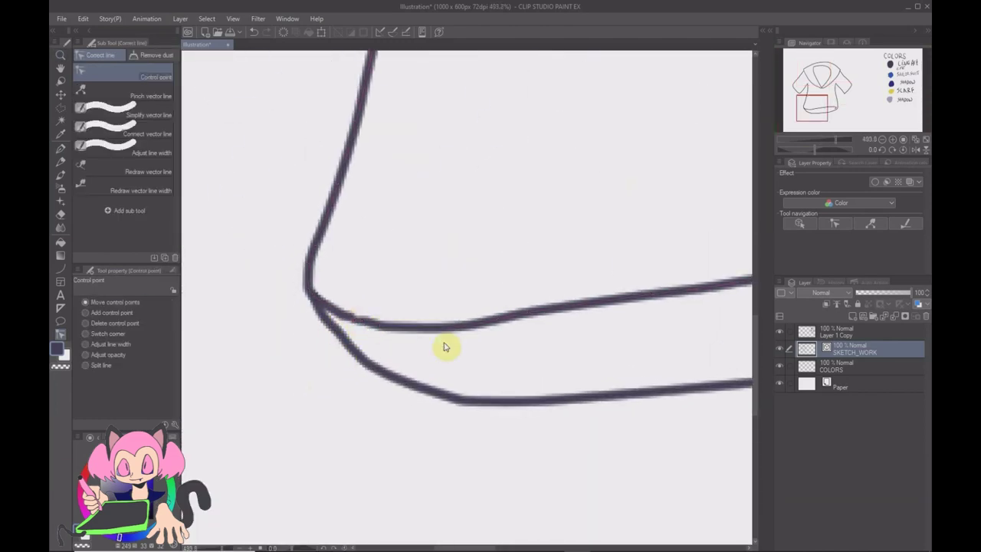
key(ctrl+0)
Draw a curved cuff opening inside the end of each sleeve with the G-pen.
scroll(258, 278, up, 6)
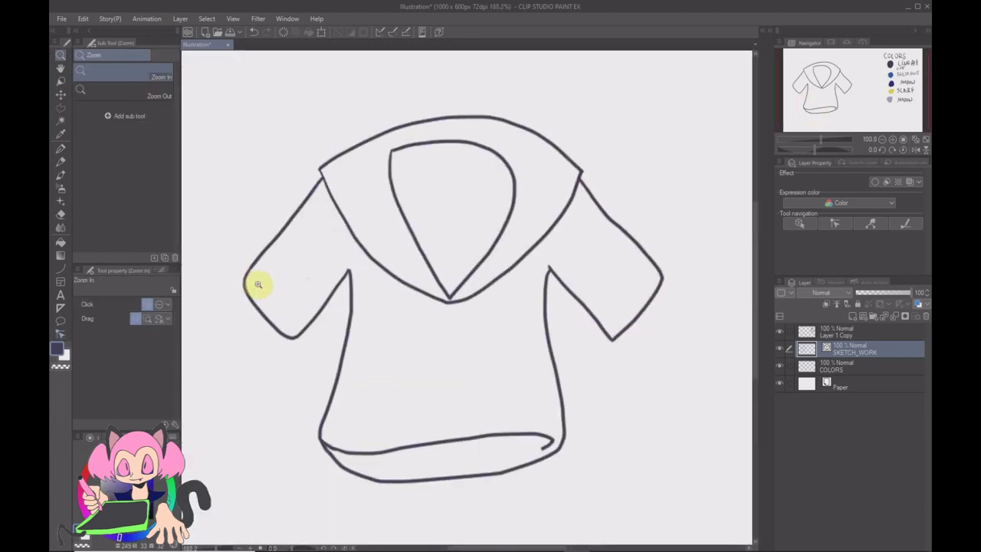
key(p)
drag(297, 321, 314, 357)
key(ctrl+0)
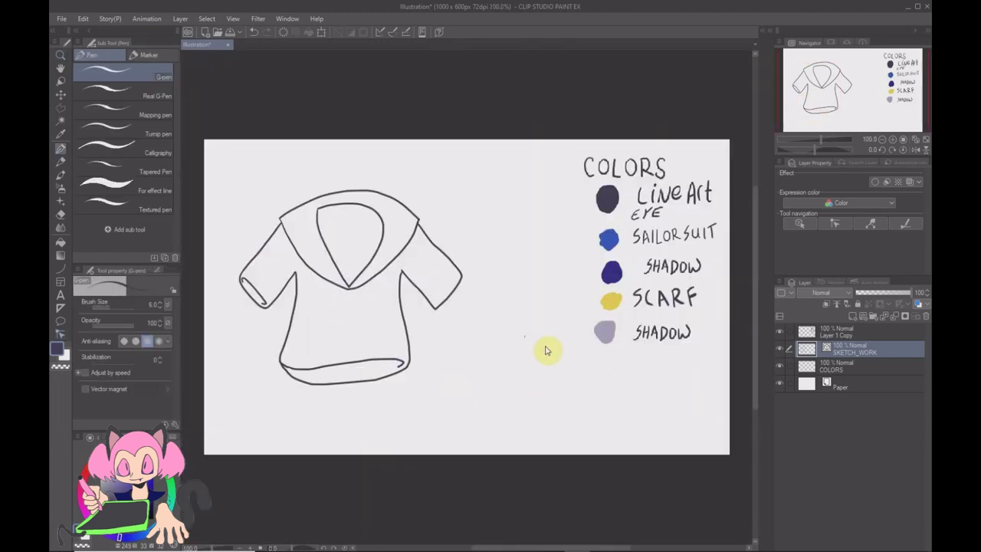
key(ctrl+space)
mouse_move(440, 297)
mouse_down()
mouse_move(471, 310)
mouse_move(493, 241)
mouse_up()
key(ctrl+z)
key(p)
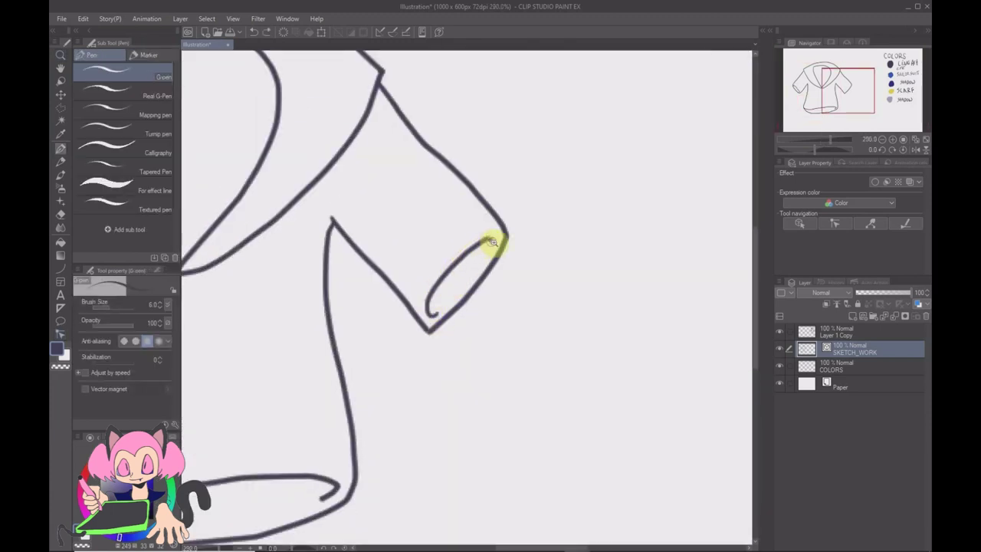
key(ctrl+0)
Fill the collar and the neck area with the sailor suit blue on the COLORS layer.
click(833, 362)
key(g)
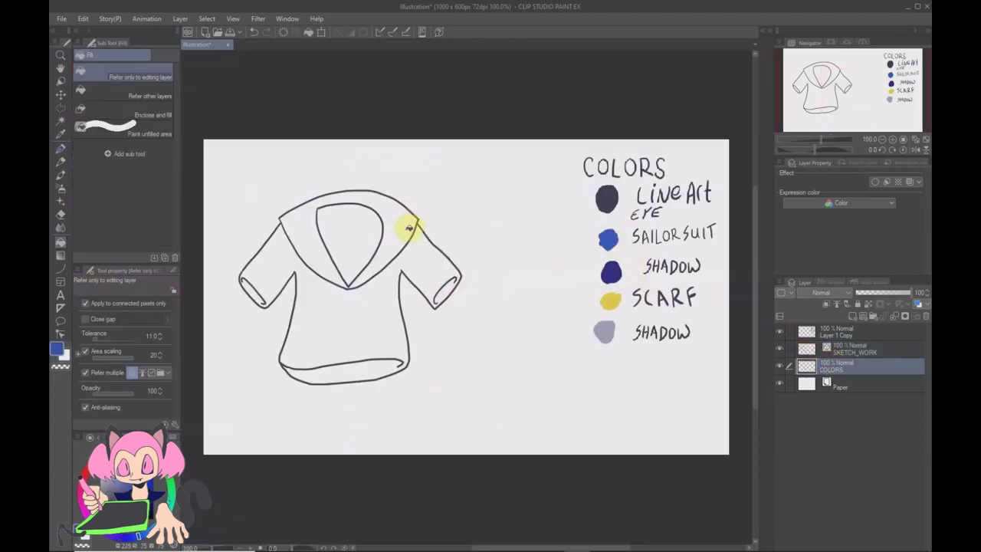
click(405, 225)
click(825, 351)
click(832, 366)
click(351, 248)
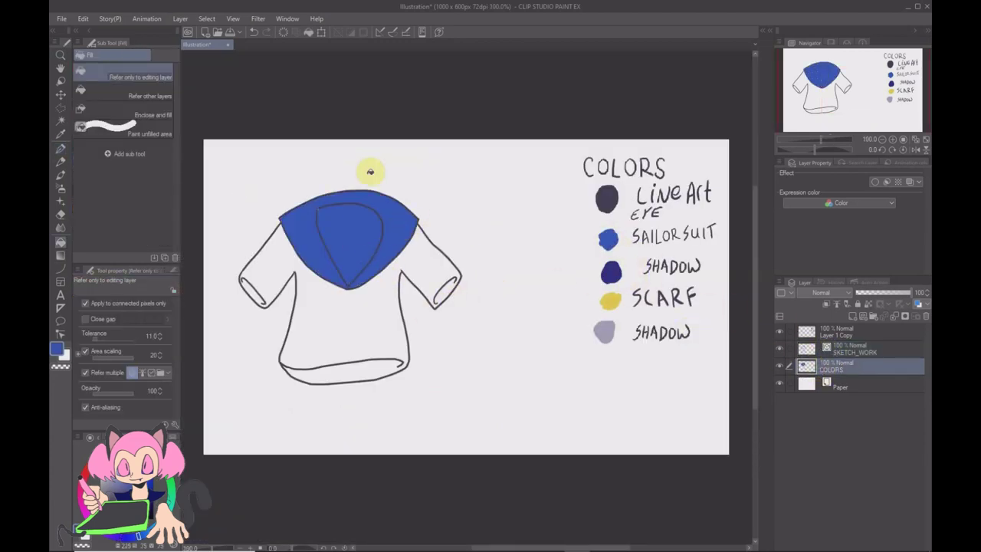
Touch up the unfilled spots along the neckline with blue pen strokes.
key(p)
scroll(330, 208, up, 8)
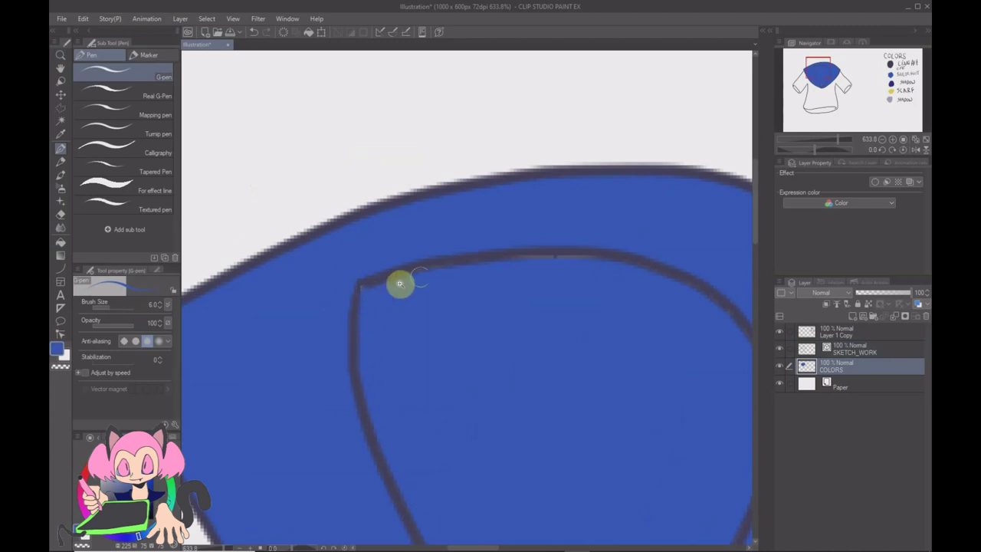
key(/)
key(ctrl+0)
scroll(401, 201, up, 6)
key(p)
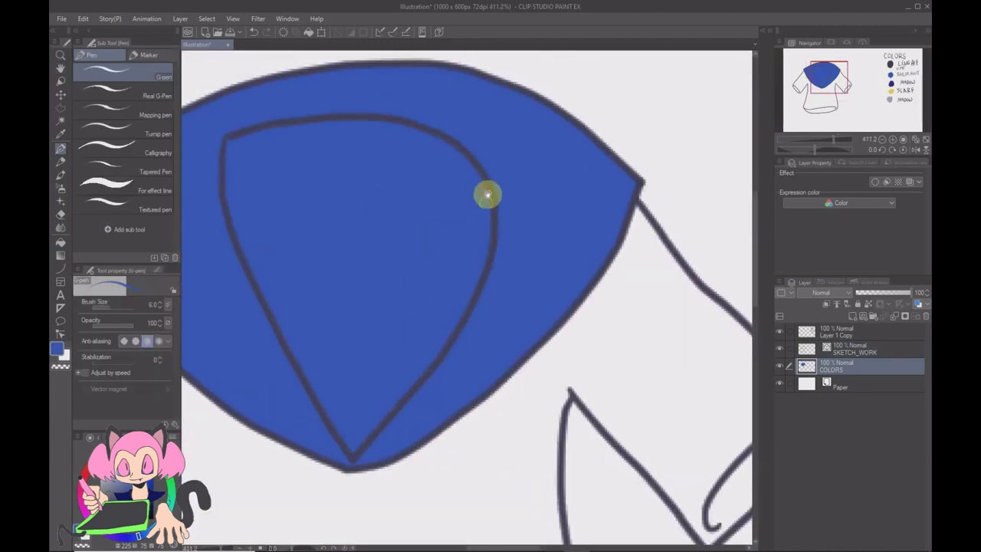
key(ctrl+alt+0)
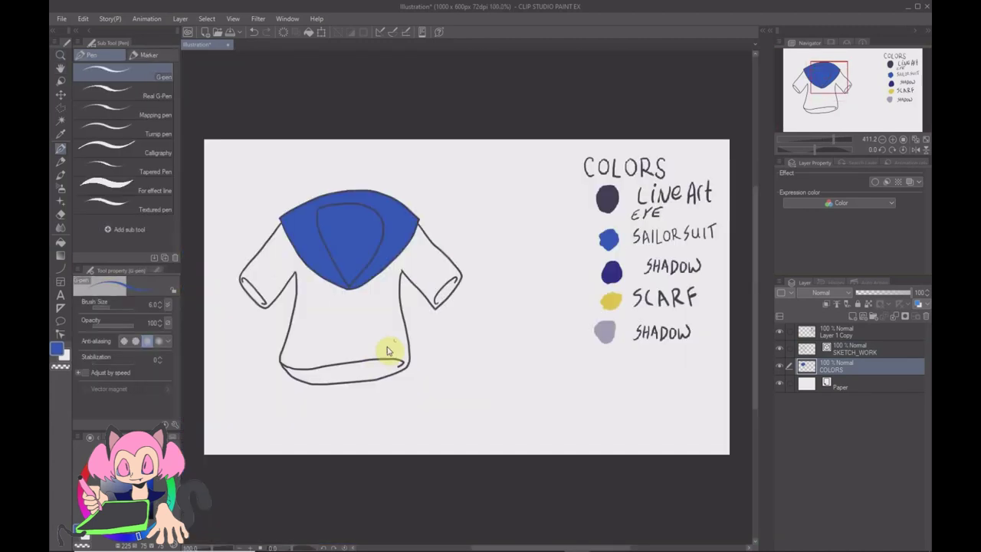
Draw the scarf knot and its two tails below the collar point in the line art color on the SKETCH_WORK layer.
click(822, 351)
alt+click(614, 203)
scroll(337, 299, up, 6)
mouse_move(390, 274)
mouse_down()
mouse_move(380, 336)
mouse_move(392, 328)
mouse_move(445, 339)
mouse_move(435, 294)
mouse_up()
scroll(435, 294, down, 3)
mouse_move(375, 290)
mouse_down()
mouse_move(341, 338)
mouse_move(388, 350)
mouse_move(427, 340)
mouse_move(416, 298)
mouse_move(389, 292)
mouse_move(446, 293)
mouse_up()
Fill the scarf knot with the sailor suit blue on the COLORS layer and touch up its edges with the pen.
key(g)
key(alt+[)
click(408, 267)
key(p)
key(ctrl+space)
drag(343, 266, 348, 273)
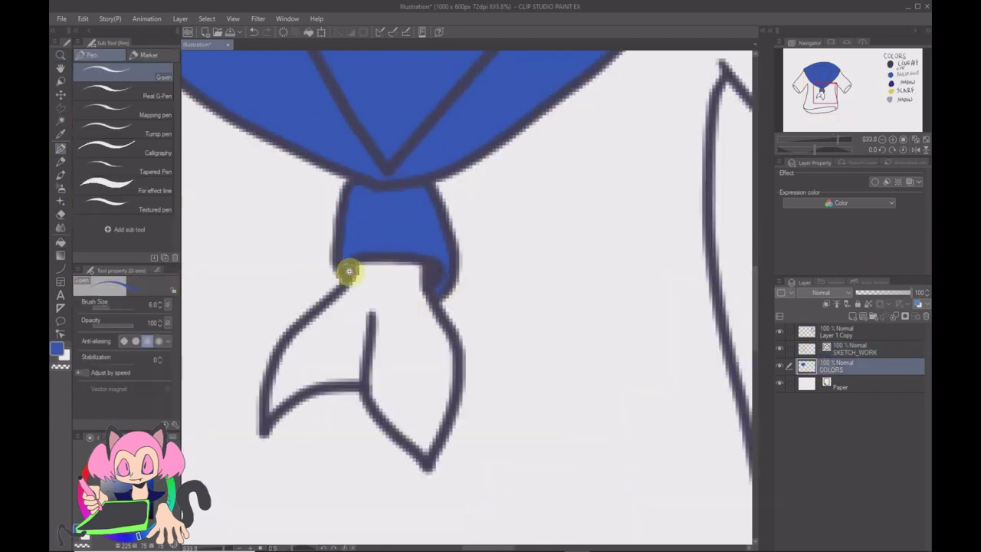
key(ctrl+alt+0)
Fill both scarf tails with the yellow scarf color from the palette.
alt+click(610, 303)
key(ctrl+space)
drag(349, 310, 395, 310)
key(g)
click(378, 311)
key(ctrl+alt+0)
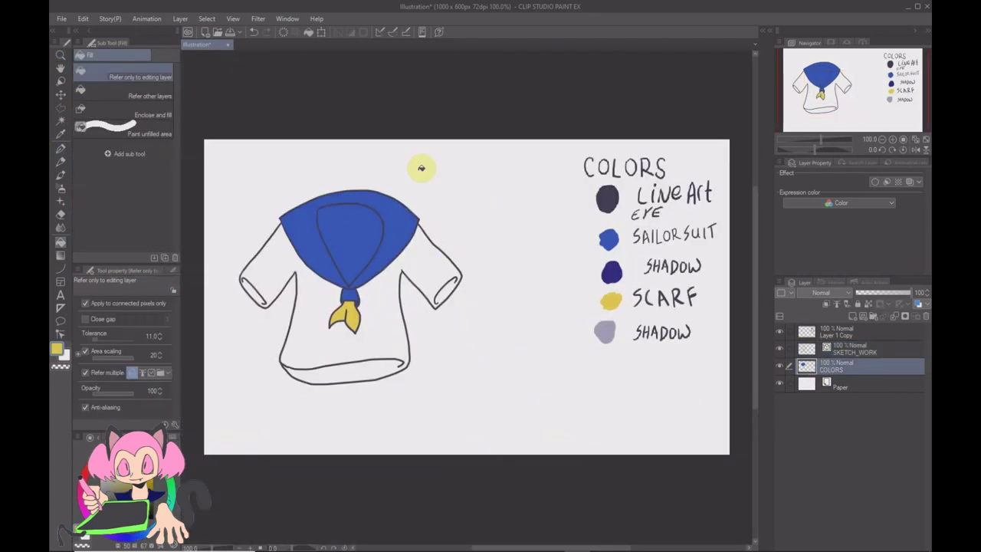
Paint the inside of both sleeve openings with the light purple-grey shadow color.
alt+click(610, 332)
key(p)
scroll(245, 278, up, 4)
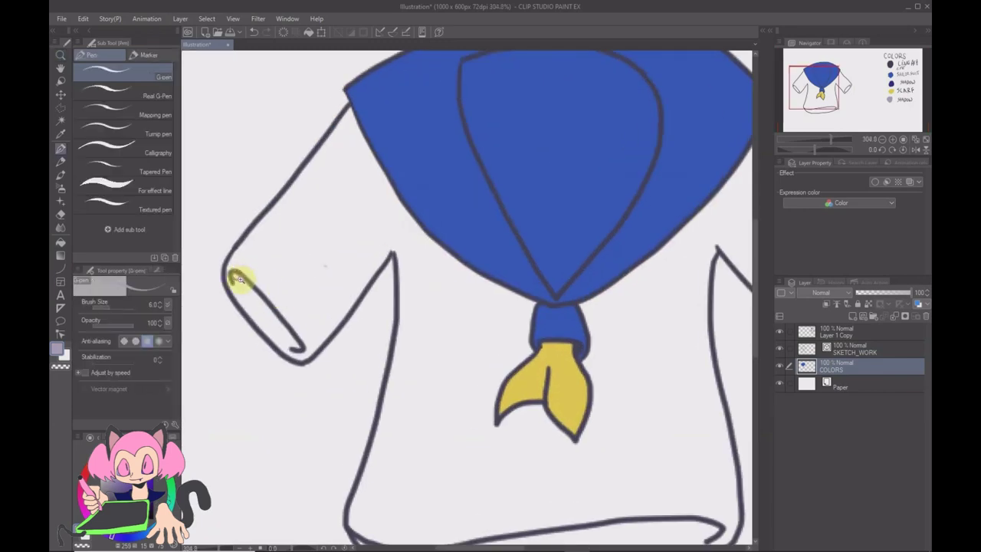
mouse_move(237, 274)
mouse_down()
mouse_move(296, 344)
mouse_move(243, 283)
mouse_move(286, 345)
mouse_move(252, 289)
mouse_up()
key(ctrl+alt+0)
key(ctrl+space)
drag(436, 296, 479, 296)
mouse_move(438, 335)
mouse_down()
mouse_move(460, 307)
mouse_move(432, 324)
mouse_move(434, 335)
mouse_up()
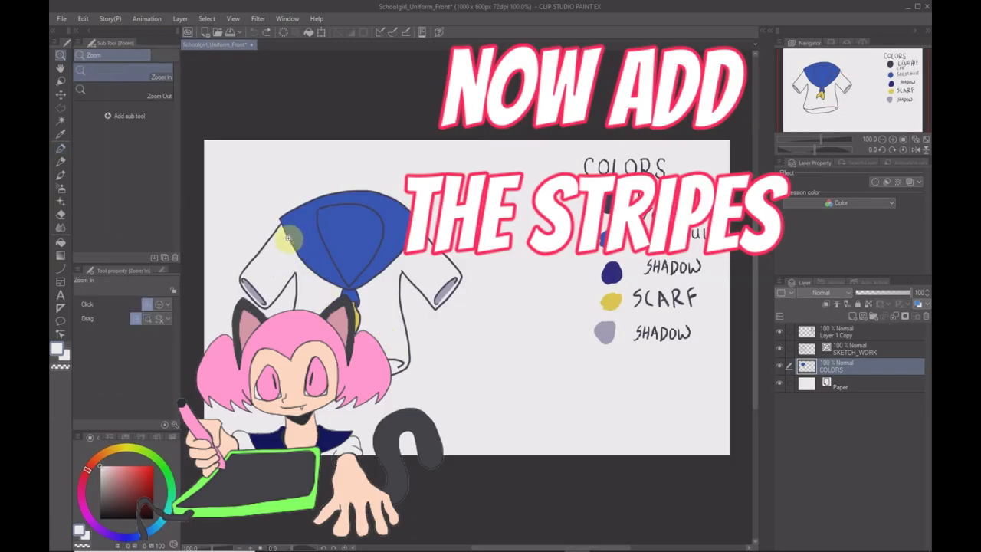
Draw a white stripe along the collar's lower edge and another across the scarf knot.
drag(291, 244, 319, 263)
key(p)
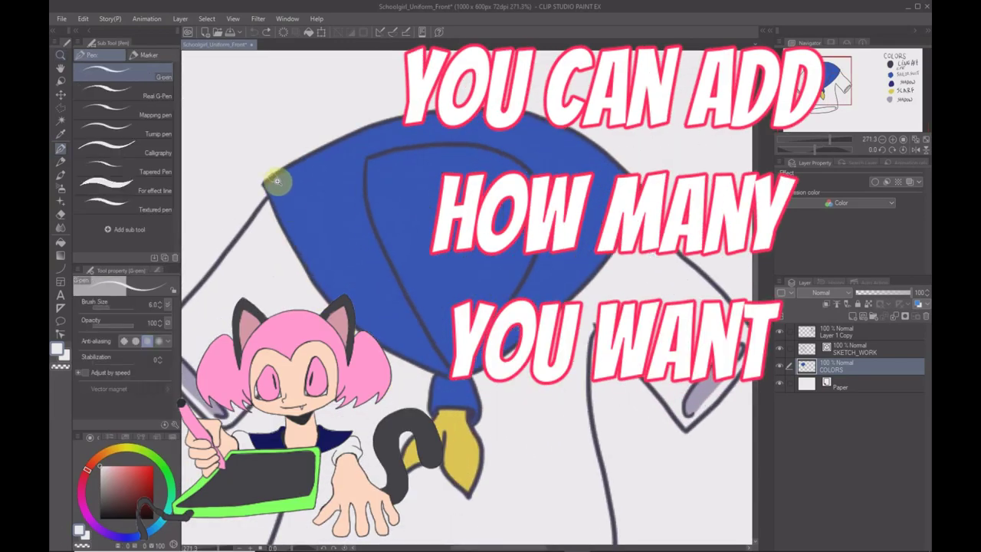
mouse_move(276, 181)
mouse_down()
mouse_move(335, 292)
mouse_move(387, 337)
mouse_move(445, 367)
mouse_move(501, 346)
mouse_move(572, 288)
mouse_move(624, 206)
mouse_up()
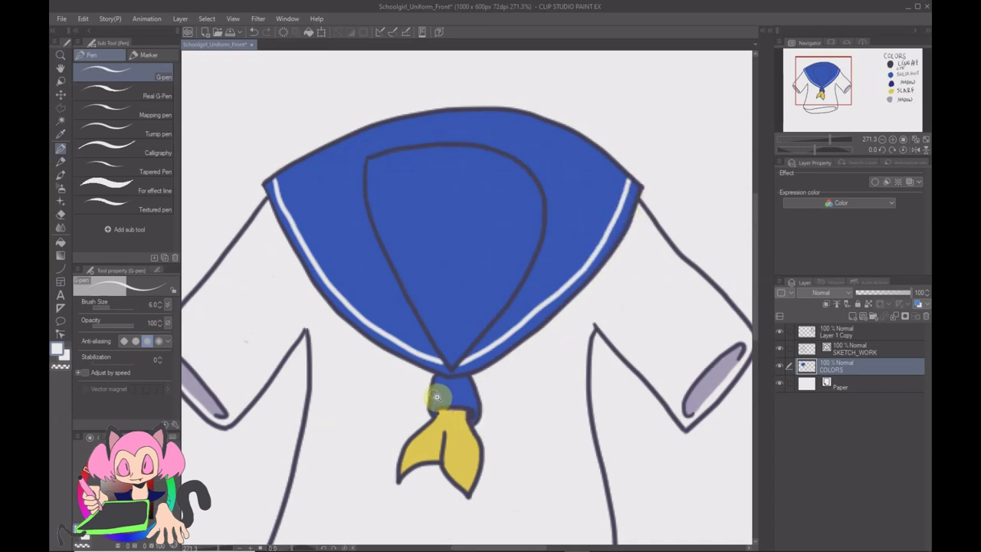
drag(434, 395, 469, 396)
key(ctrl+alt+0)
Paint two curved stripes around the left sleeve in the sailor suit blue.
alt+click(616, 240)
key(ctrl+space)
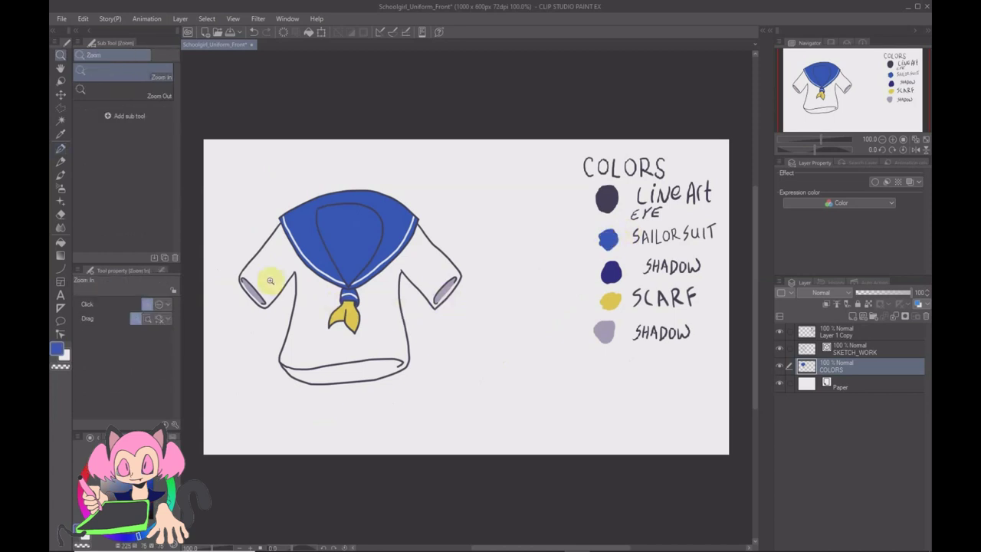
click(261, 273)
click(260, 274)
mouse_move(264, 272)
mouse_down()
mouse_move(324, 313)
mouse_move(366, 393)
mouse_up()
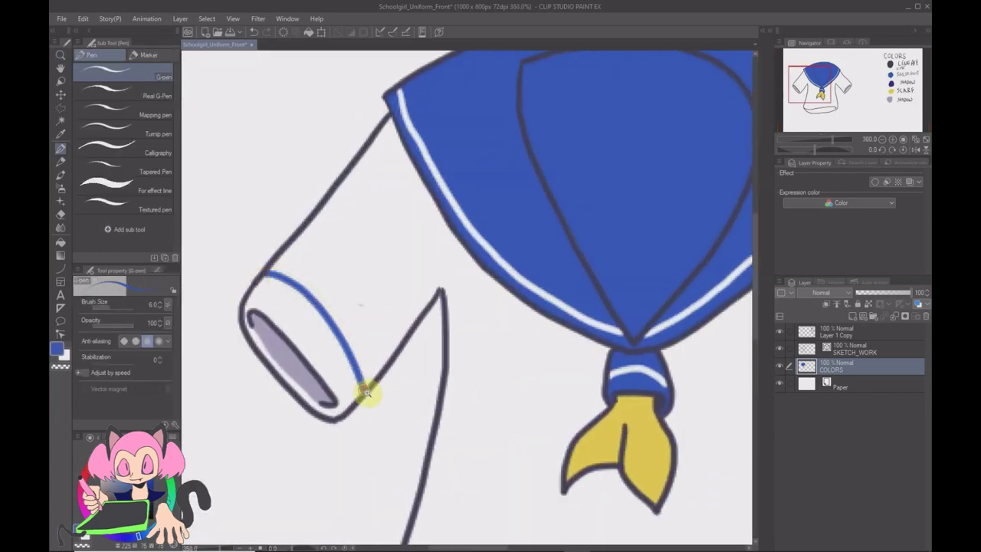
mouse_move(281, 263)
mouse_down()
mouse_move(356, 339)
mouse_move(376, 383)
mouse_up()
mouse_move(273, 274)
mouse_down()
mouse_move(304, 285)
mouse_move(368, 381)
mouse_move(351, 341)
mouse_move(288, 276)
mouse_move(367, 378)
mouse_move(383, 338)
mouse_move(322, 238)
mouse_move(380, 307)
mouse_move(399, 351)
mouse_move(382, 327)
mouse_move(389, 357)
mouse_move(375, 307)
mouse_move(382, 328)
mouse_move(327, 249)
mouse_up()
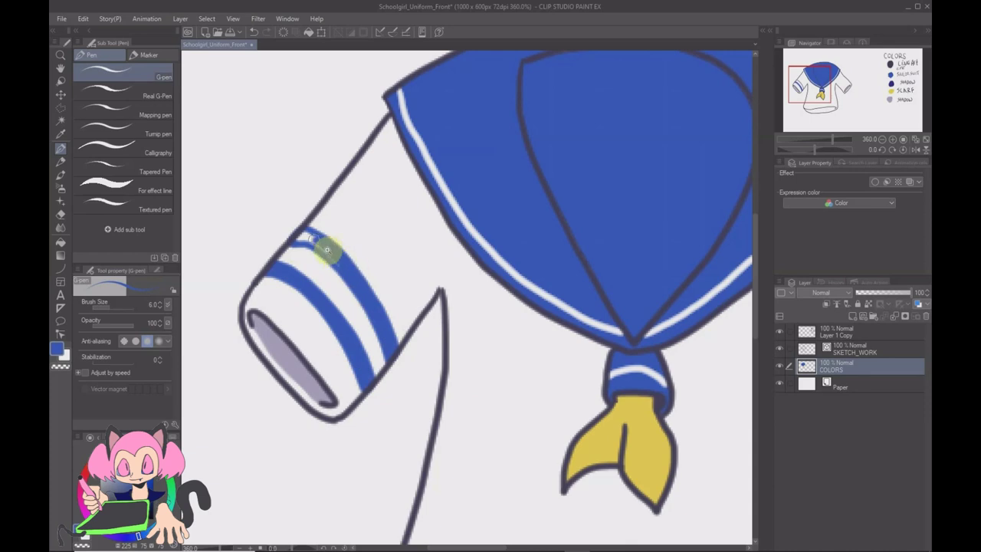
key(ctrl+0)
Paint two matching blue stripes around the right sleeve.
key(ctrl+space)
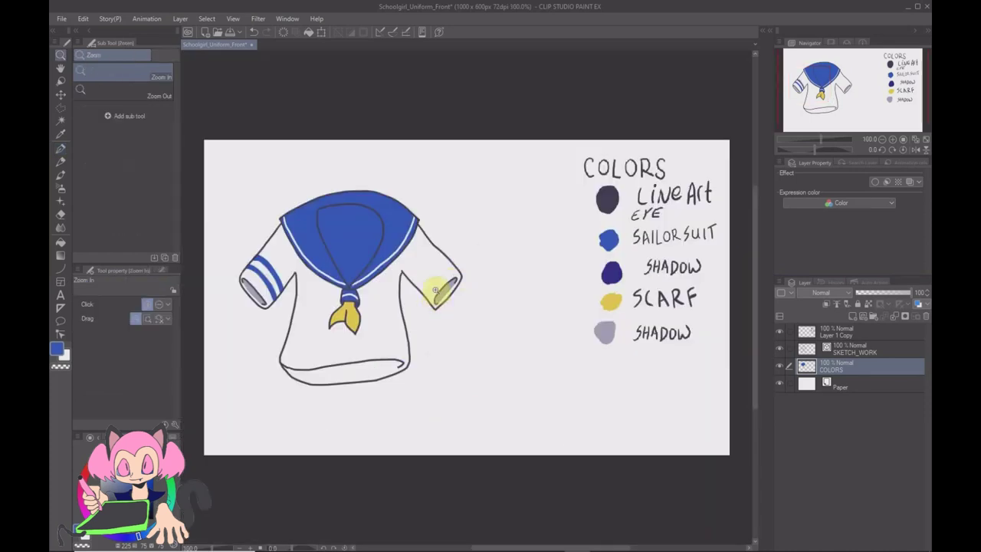
mouse_move(434, 289)
mouse_down()
mouse_move(441, 264)
mouse_move(484, 223)
mouse_move(529, 201)
mouse_move(494, 201)
mouse_move(442, 239)
mouse_move(419, 288)
mouse_move(509, 206)
mouse_move(424, 274)
mouse_move(460, 230)
mouse_up()
key(p)
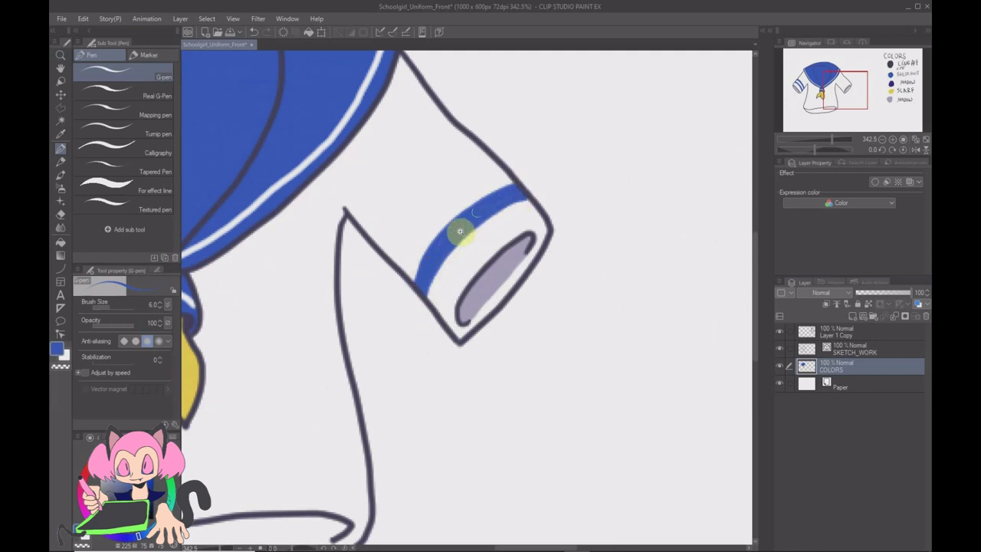
mouse_move(389, 255)
mouse_down()
mouse_move(498, 167)
mouse_move(491, 156)
mouse_move(417, 199)
mouse_move(386, 254)
mouse_move(392, 229)
mouse_move(485, 160)
mouse_move(413, 210)
mouse_move(489, 169)
mouse_up()
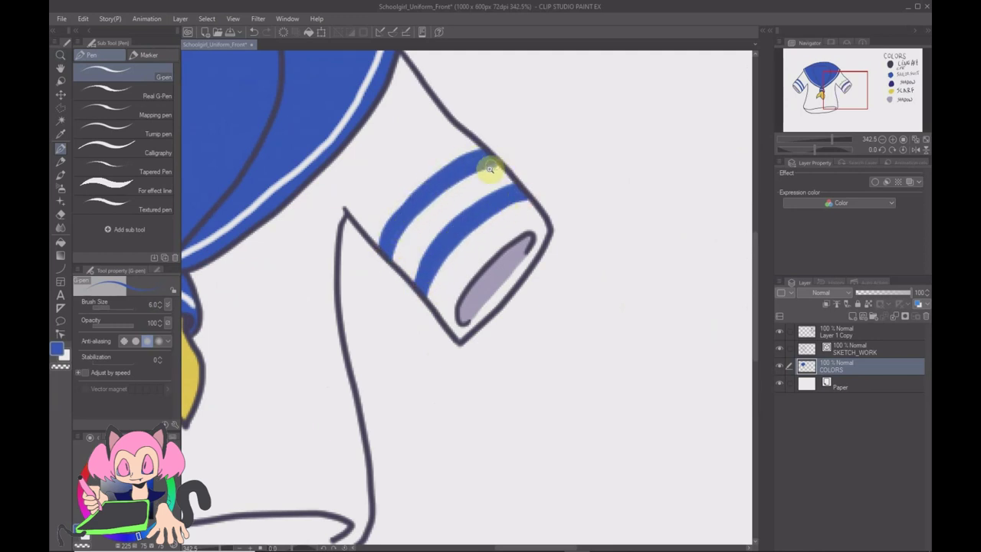
key(ctrl+0)
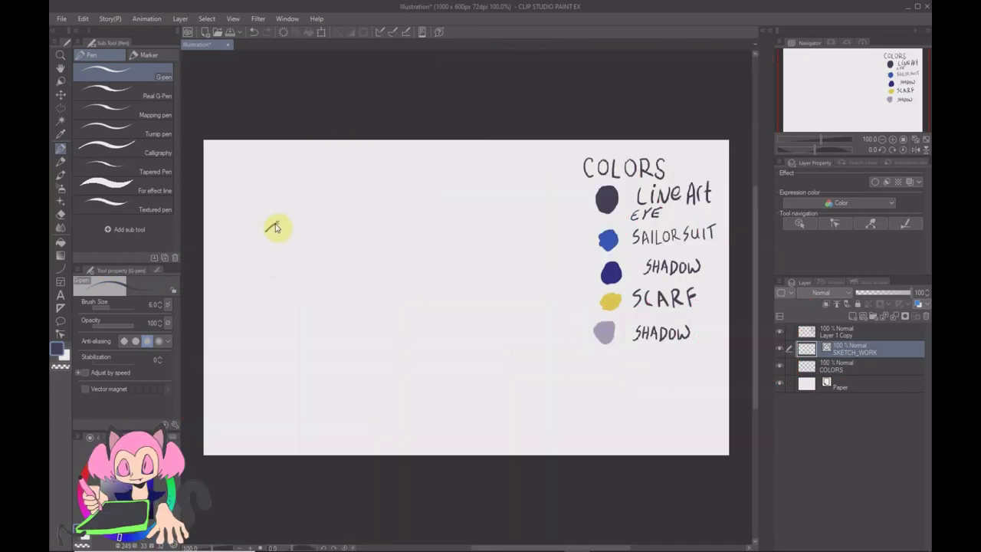
Sketch the back view of the top on the blank canvas, with a square-ended collar, two sleeves, body sides and hem.
drag(276, 228, 332, 221)
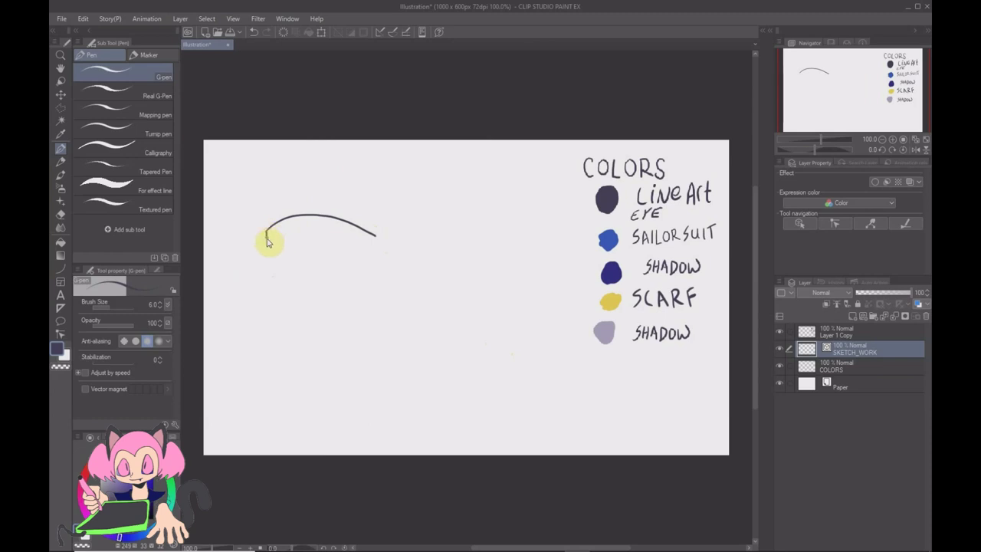
drag(283, 293, 337, 291)
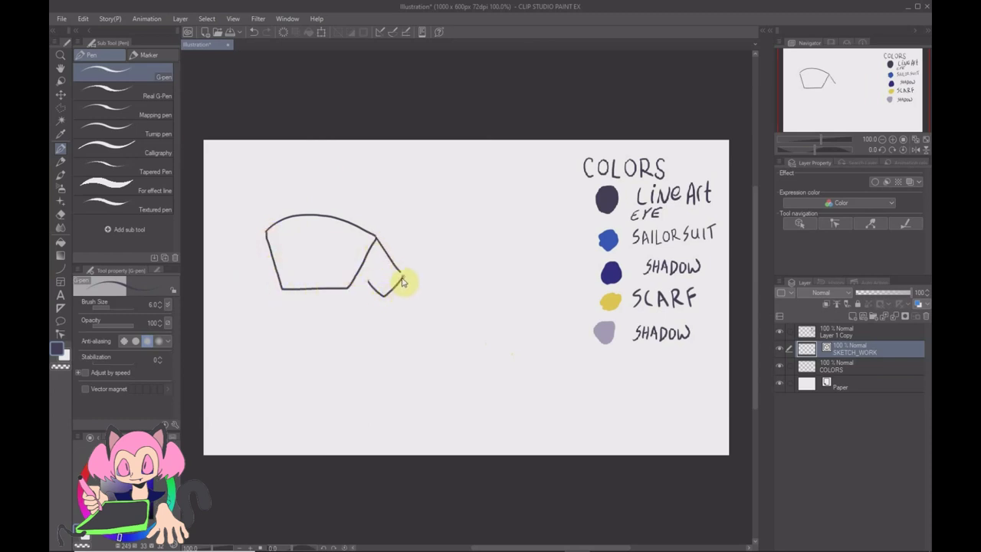
drag(266, 233, 237, 275)
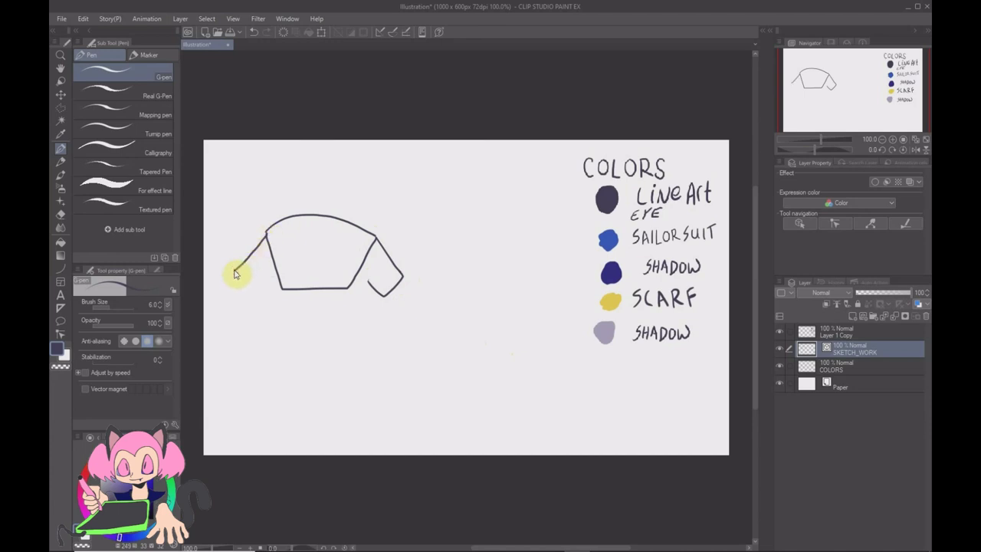
mouse_move(282, 312)
mouse_down()
mouse_move(281, 339)
mouse_move(366, 328)
mouse_move(375, 359)
mouse_move(308, 378)
mouse_move(282, 369)
mouse_move(275, 361)
mouse_move(331, 351)
mouse_move(375, 361)
mouse_up()
Adjust the vector control points of the back view's upper collar curve so its ends meet the collar corners.
key(ctrl+space)
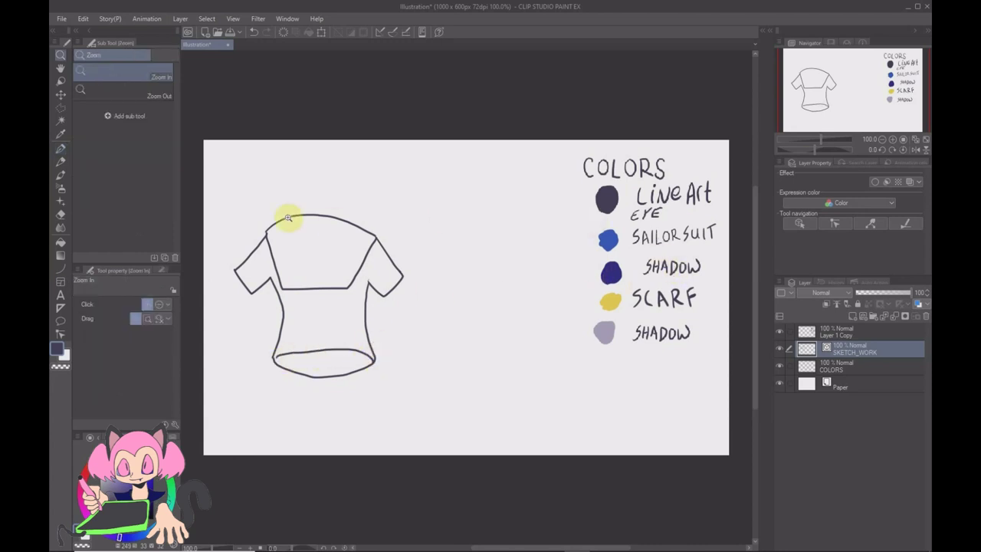
drag(271, 224, 307, 241)
key(y)
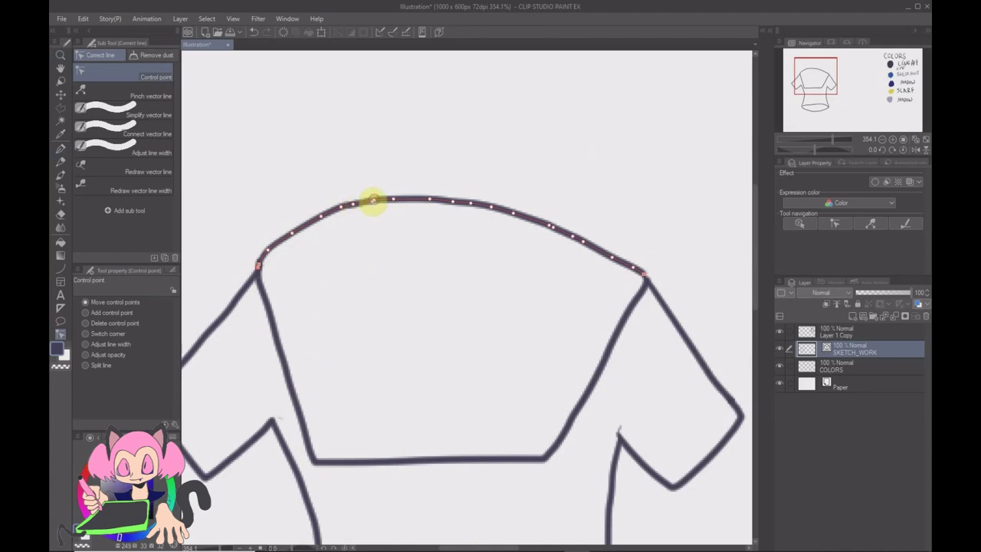
key(ctrl+alt+0)
Draw a curved cuff opening inside the end of the back view's right sleeve.
key(ctrl+space)
drag(381, 288, 398, 300)
key(p)
key(ctrl+alt+0)
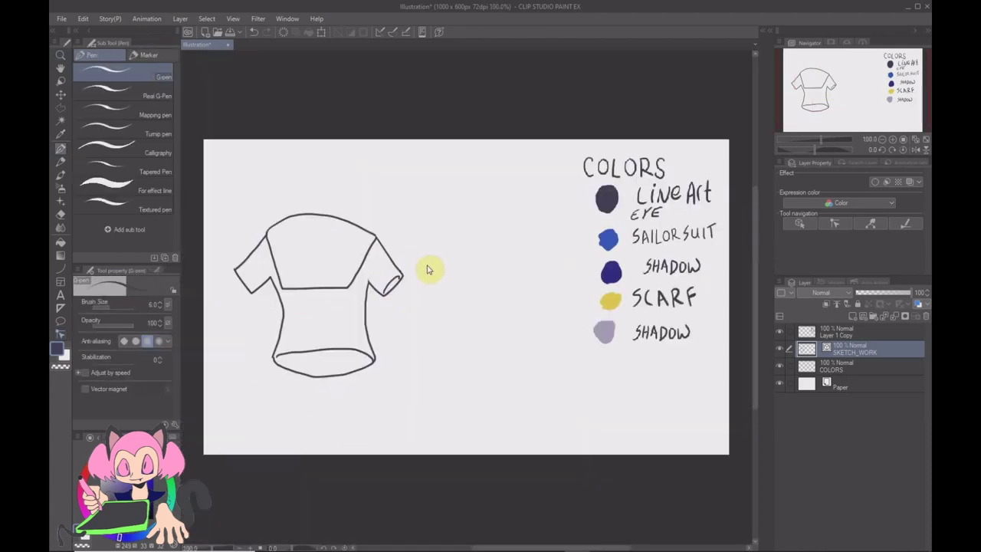
Draw a curved cuff opening inside the end of the back view's left sleeve and adjust the sleeve's control points.
key(ctrl+space)
mouse_move(228, 273)
mouse_down()
mouse_move(279, 276)
mouse_move(347, 358)
mouse_up()
key(y)
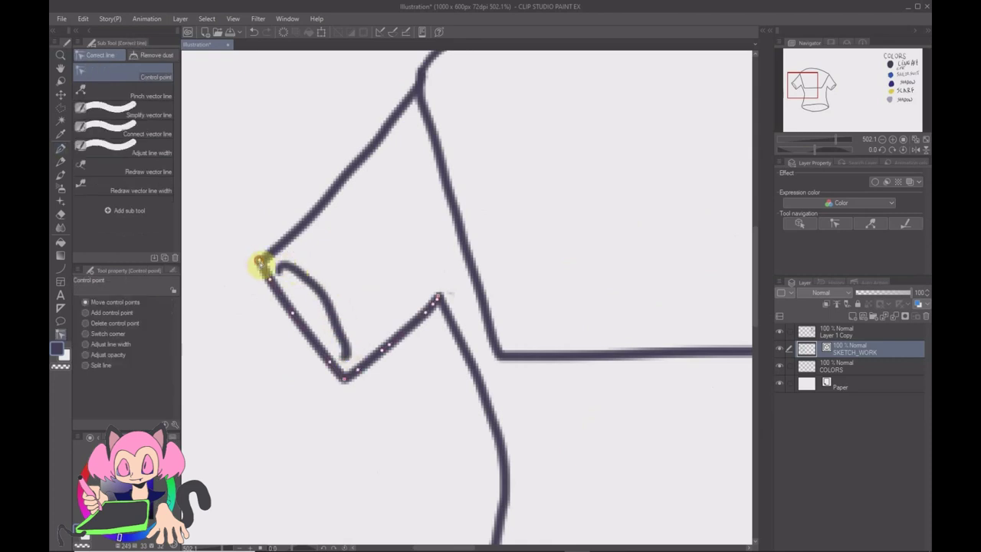
key(ctrl+alt+0)
Fill the back view's collar with the sailor suit blue on the COLORS layer.
alt+click(608, 240)
click(818, 371)
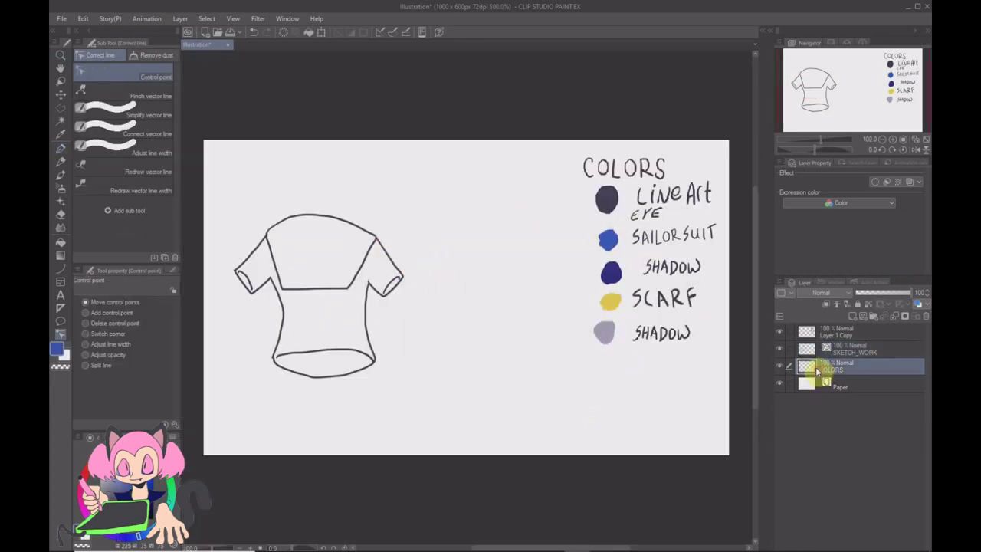
key(g)
click(318, 252)
Paint two blue stripes around the back view's right sleeve with the G-pen.
key(slash)
click(346, 264)
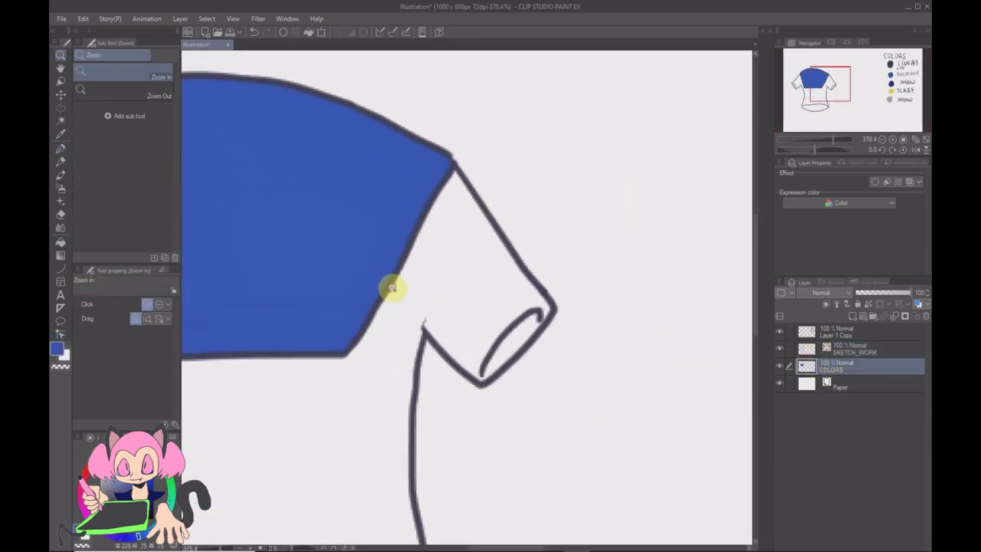
key(p)
mouse_move(455, 361)
mouse_down()
mouse_move(536, 284)
mouse_move(471, 318)
mouse_move(483, 316)
mouse_move(506, 267)
mouse_move(434, 333)
mouse_move(470, 278)
mouse_move(501, 281)
mouse_move(452, 282)
mouse_up()
Paint two matching blue stripes around the back view's left sleeve.
key(ctrl+space)
mouse_move(234, 287)
mouse_down()
mouse_move(266, 286)
mouse_move(322, 335)
mouse_up()
drag(269, 259, 325, 320)
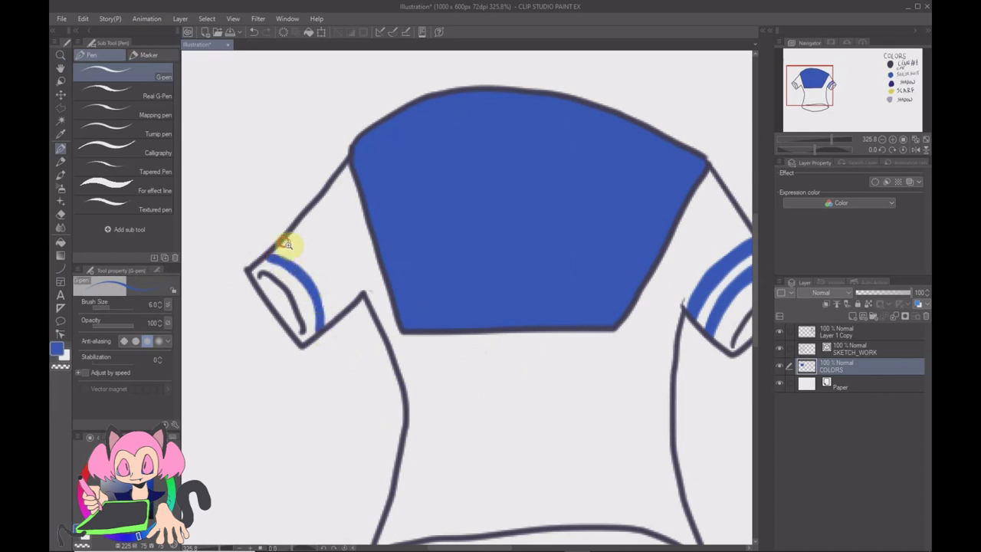
mouse_move(286, 243)
mouse_down()
mouse_move(336, 315)
mouse_move(339, 305)
mouse_move(282, 225)
mouse_move(312, 331)
mouse_move(361, 362)
mouse_move(478, 357)
mouse_move(543, 237)
mouse_up()
key(ctrl+alt+0)
Draw a thin white trim line just inside the side and lower edges of the blue back collar.
scroll(284, 237, up, 5)
key(x)
key(ctrl+alt+0)
Shade the openings of both back view sleeves with the light purple shadow color from the palette.
alt+click(605, 334)
key(ctrl+space)
mouse_move(345, 297)
mouse_down()
mouse_move(468, 280)
mouse_move(526, 250)
mouse_move(490, 289)
mouse_up()
key(ctrl+alt+0)
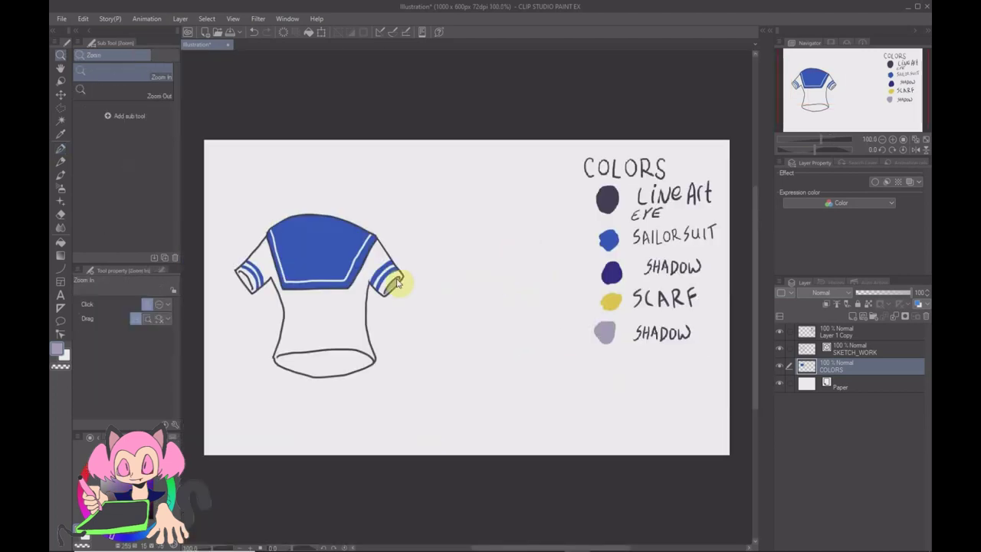
mouse_move(232, 272)
mouse_down()
mouse_move(307, 274)
mouse_move(312, 335)
mouse_move(292, 299)
mouse_move(287, 317)
mouse_up()
key(ctrl+alt+0)
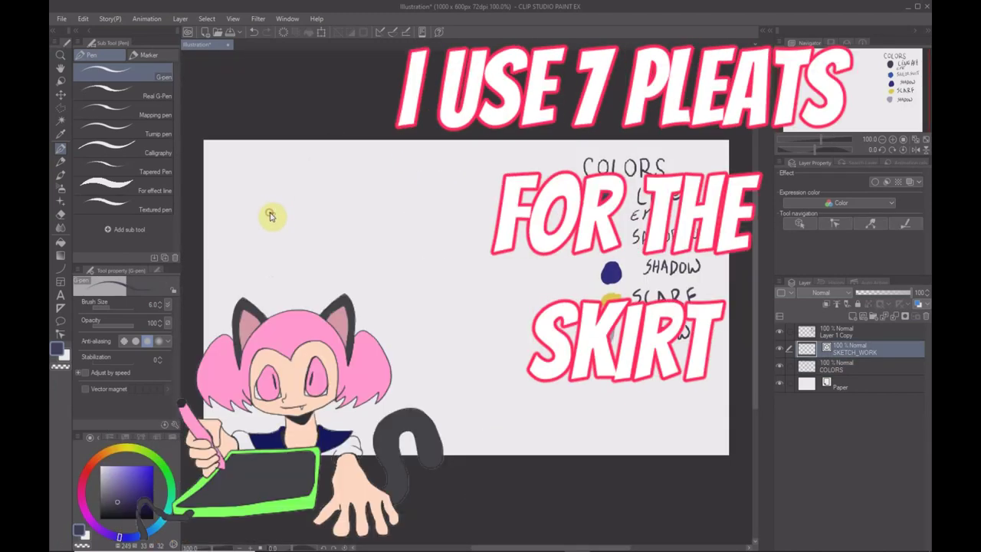
Sketch a skirt outline on the blank SKETCH_WORK layer, with a rectangular waistband, two flared sides and a curved hem.
drag(282, 217, 304, 217)
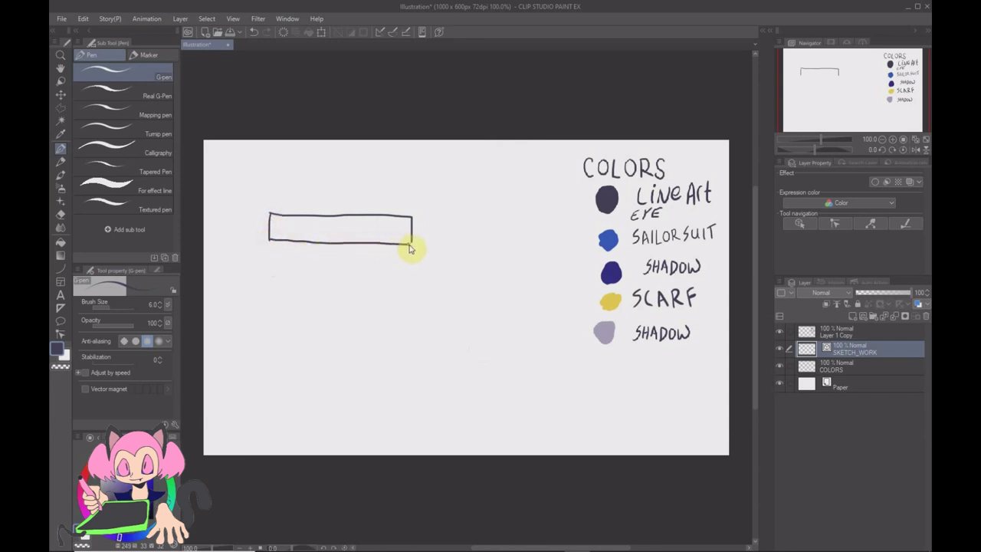
drag(411, 247, 412, 245)
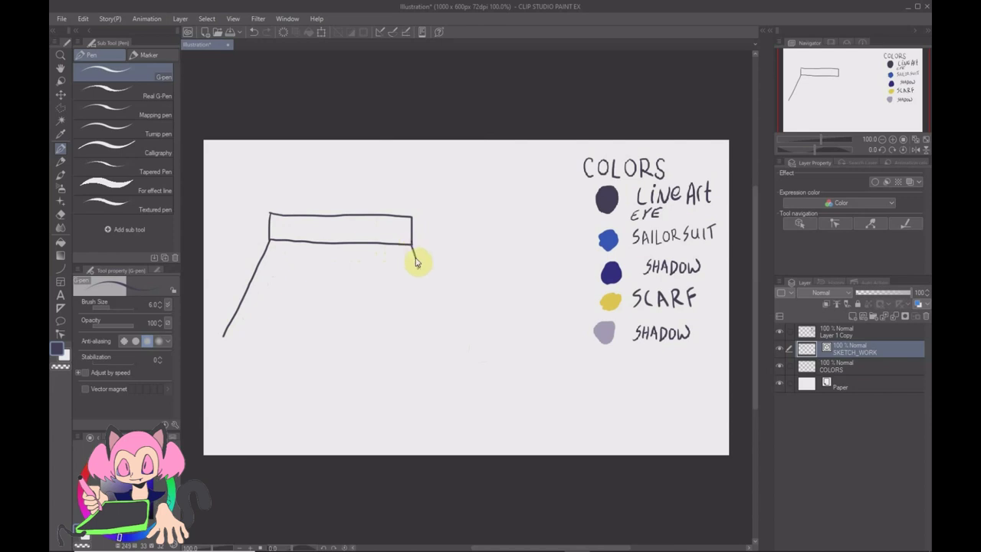
drag(414, 262, 430, 316)
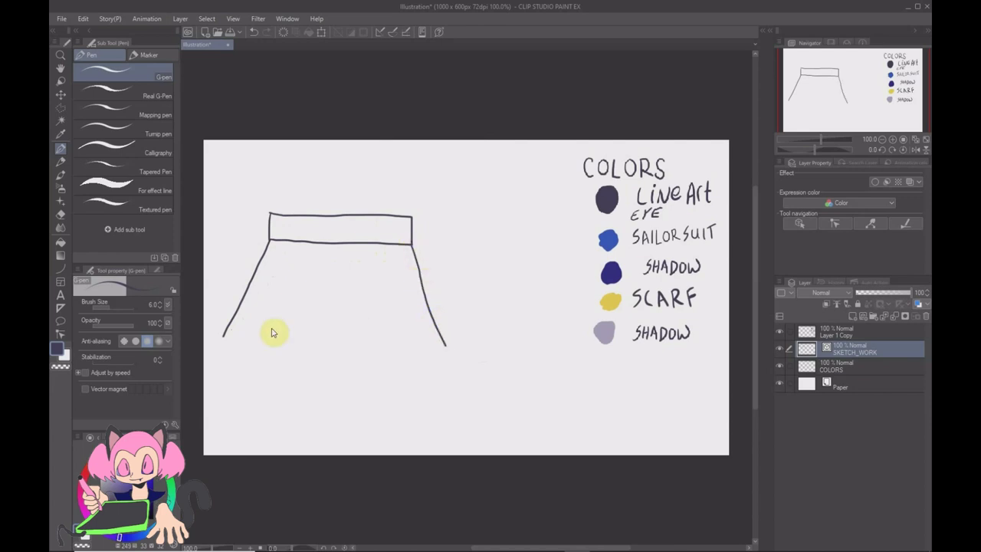
mouse_move(223, 339)
mouse_down()
mouse_move(279, 355)
mouse_move(400, 355)
mouse_up()
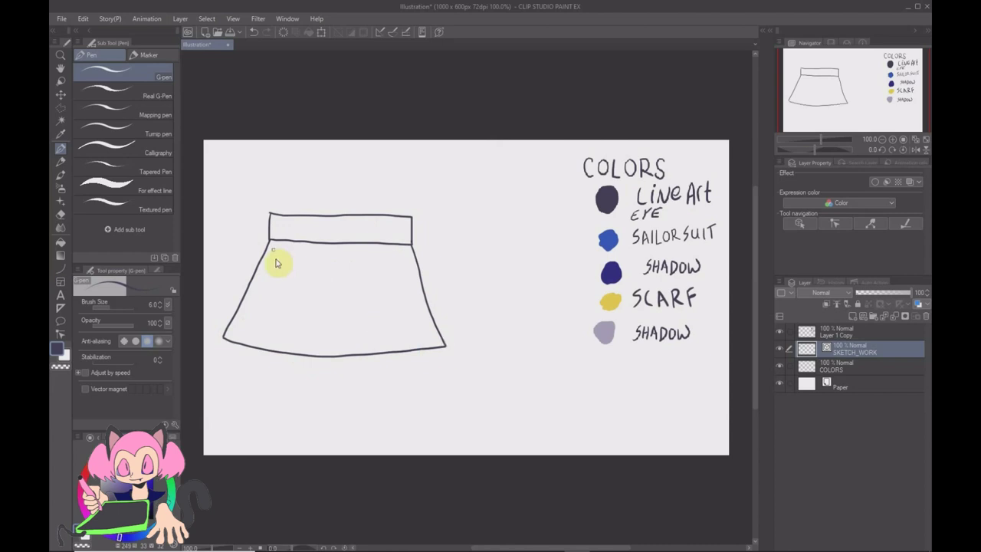
Draw six pleat lines fanning from the waistband to the hem, dividing the skirt into seven pleats.
drag(287, 248, 264, 314)
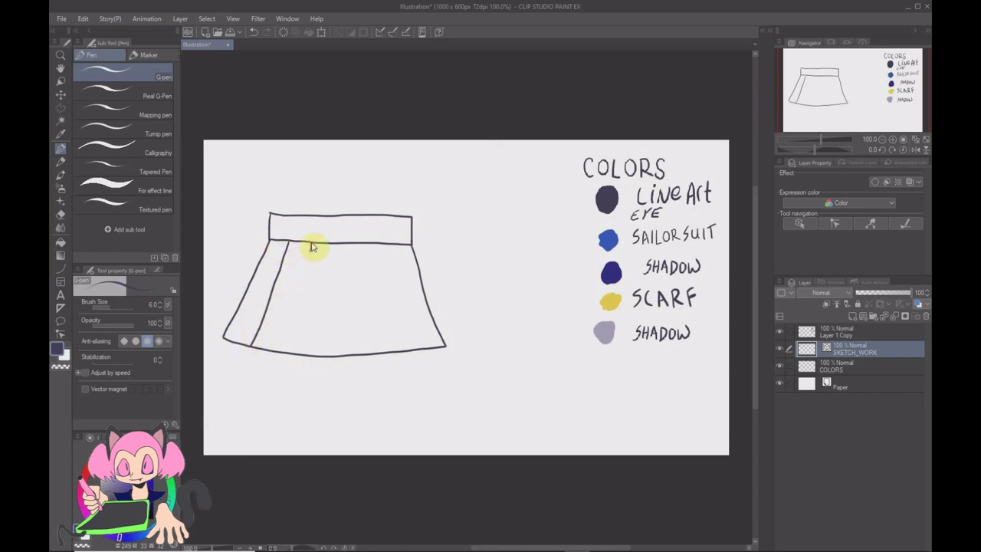
drag(311, 246, 285, 351)
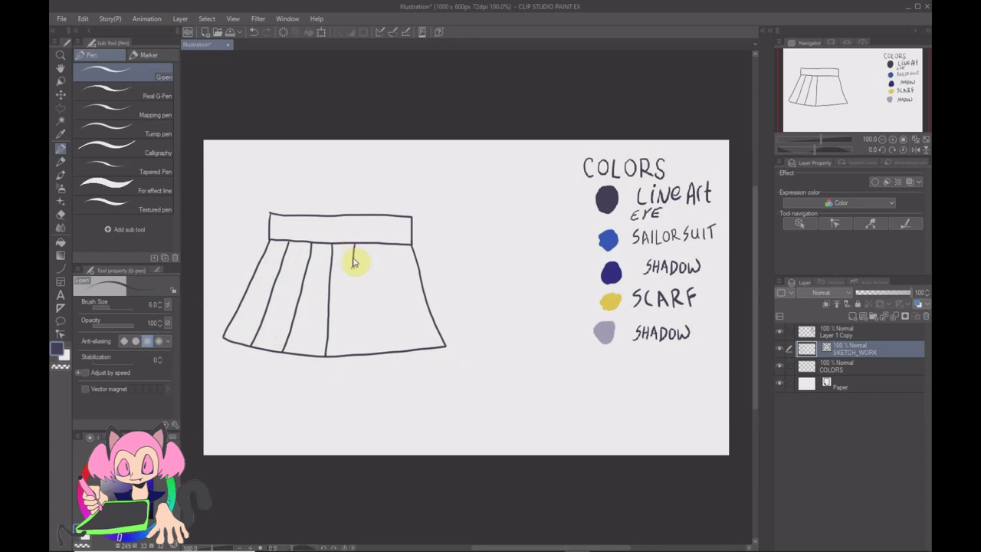
drag(353, 262, 353, 325)
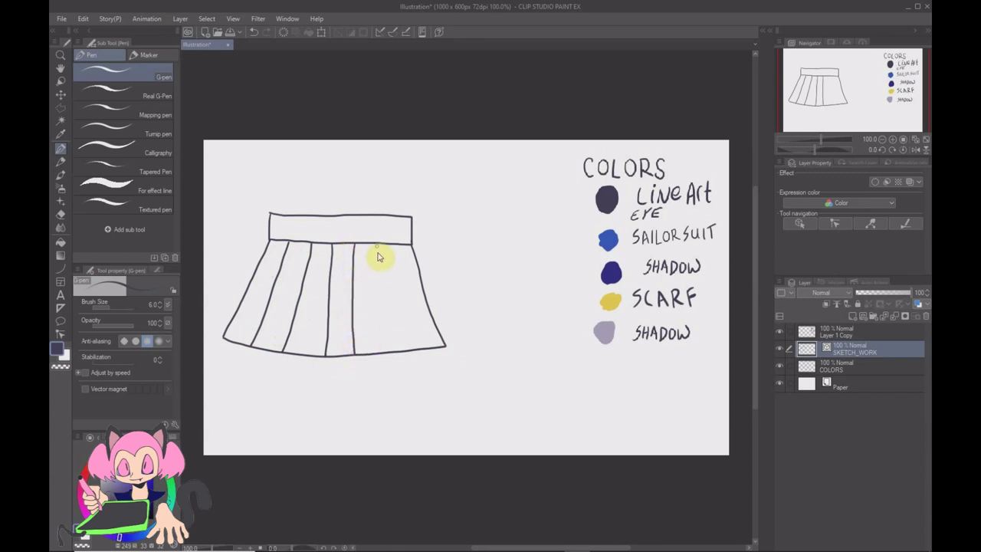
drag(376, 247, 391, 327)
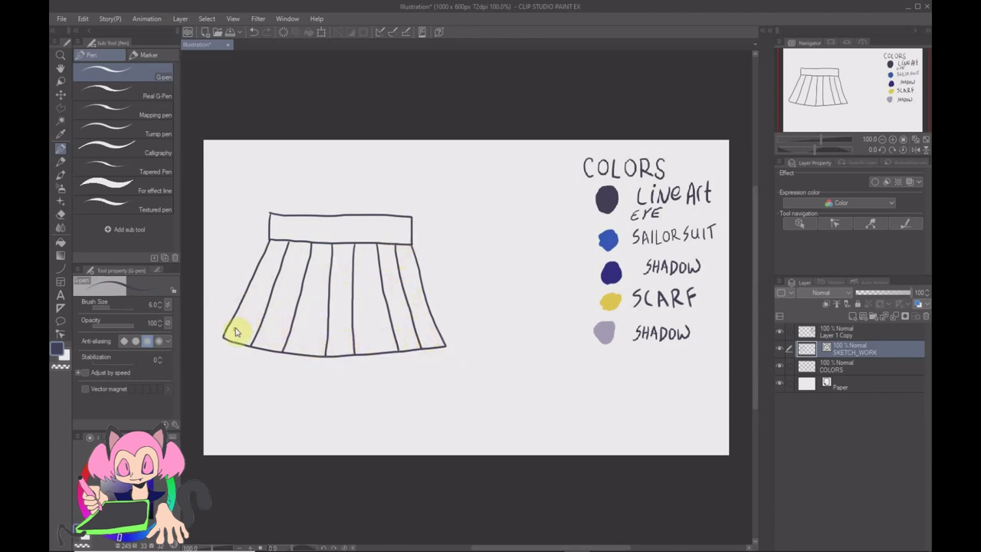
Draw a slanted hem edge on the second pleat from the left and delete the old hem segment beneath it using a Polyline selection.
key(ctrl+space)
drag(244, 348, 360, 363)
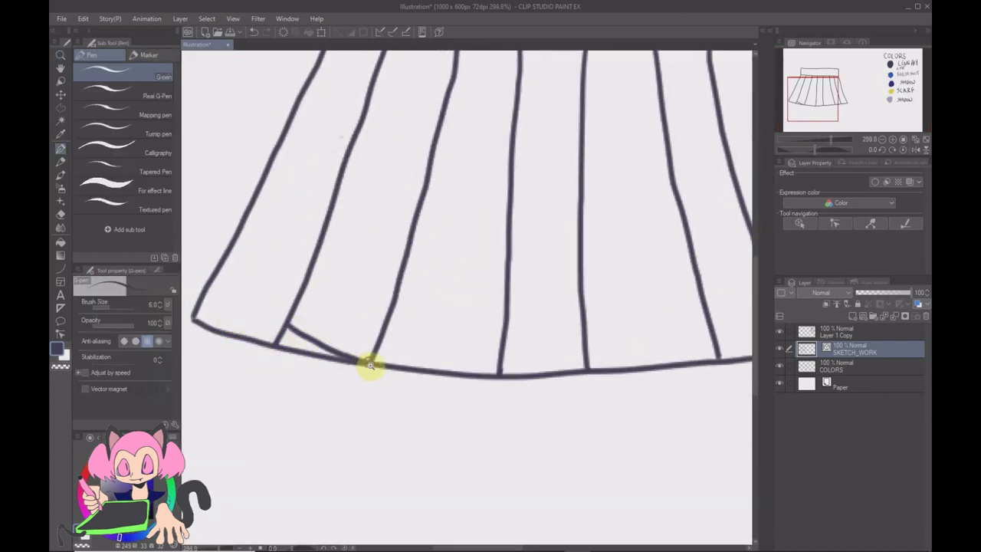
key(m)
click(280, 340)
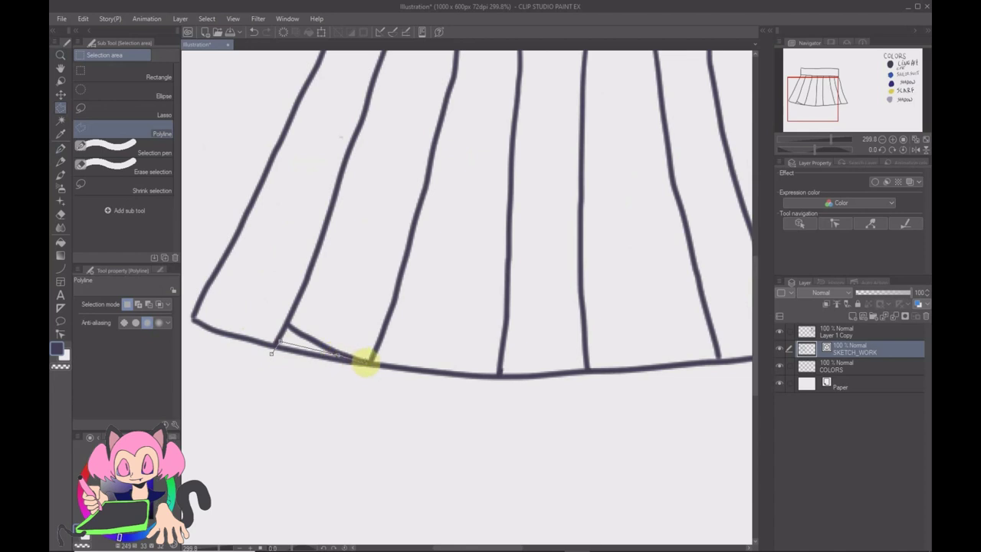
click(357, 380)
click(307, 380)
click(272, 354)
click(303, 398)
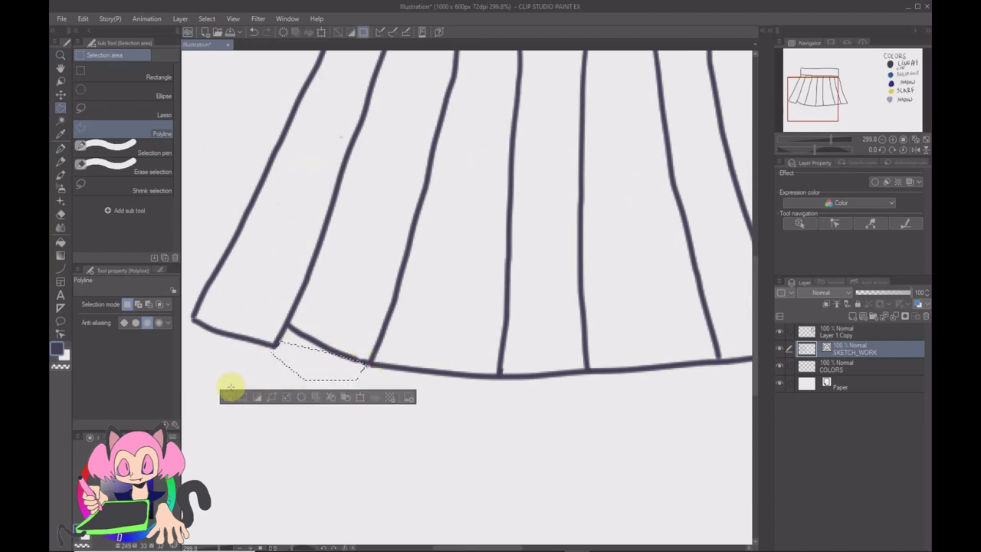
click(230, 398)
key(p)
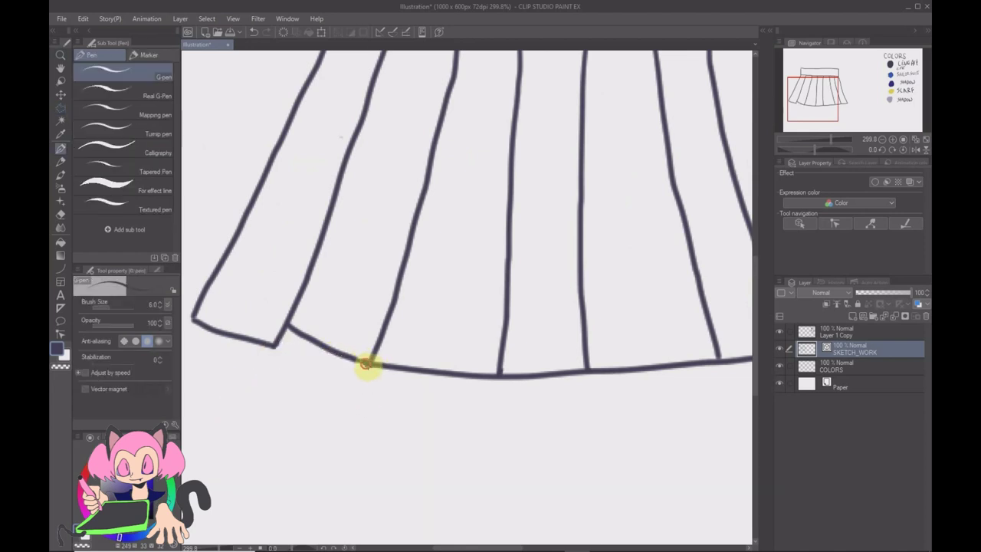
Draw a slanted hem edge on the third pleat and delete the old hem segment beneath it with a Polyline selection.
key(slash)
double_click(371, 368)
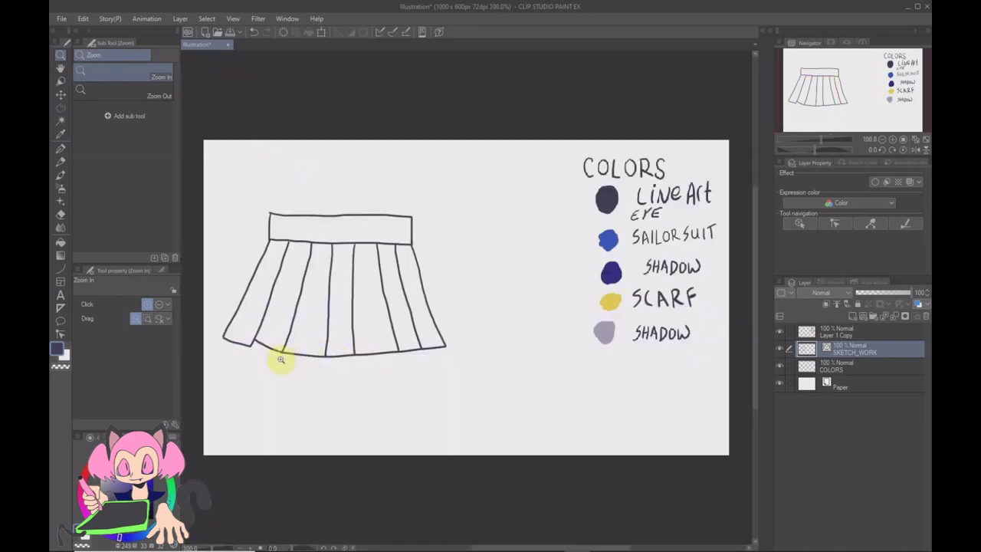
click(281, 359)
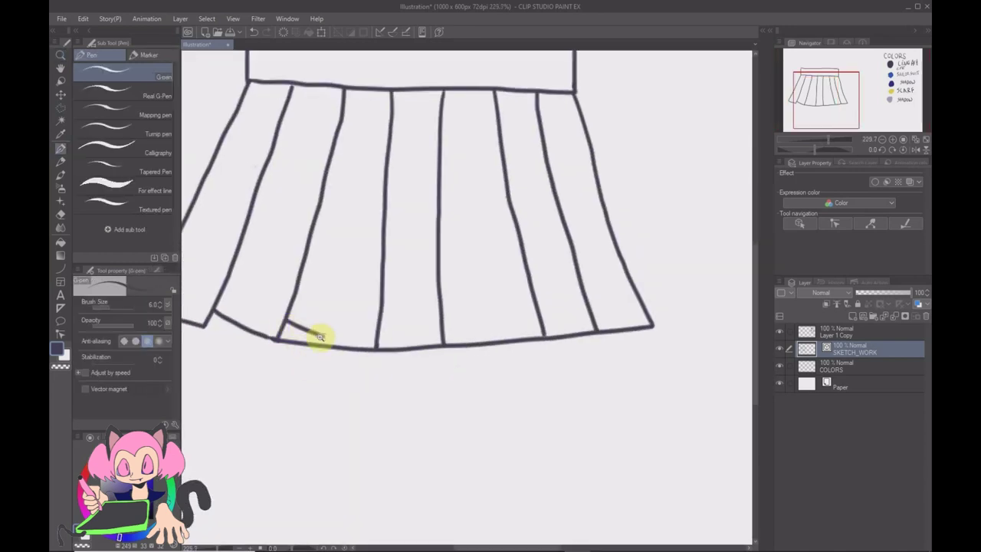
key(m)
scroll(274, 346, up, 5)
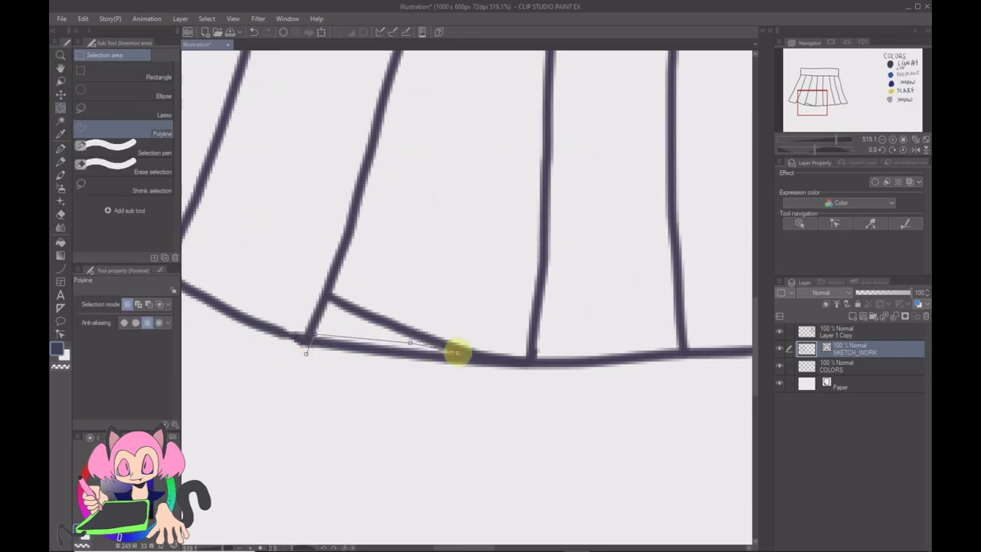
double_click(310, 373)
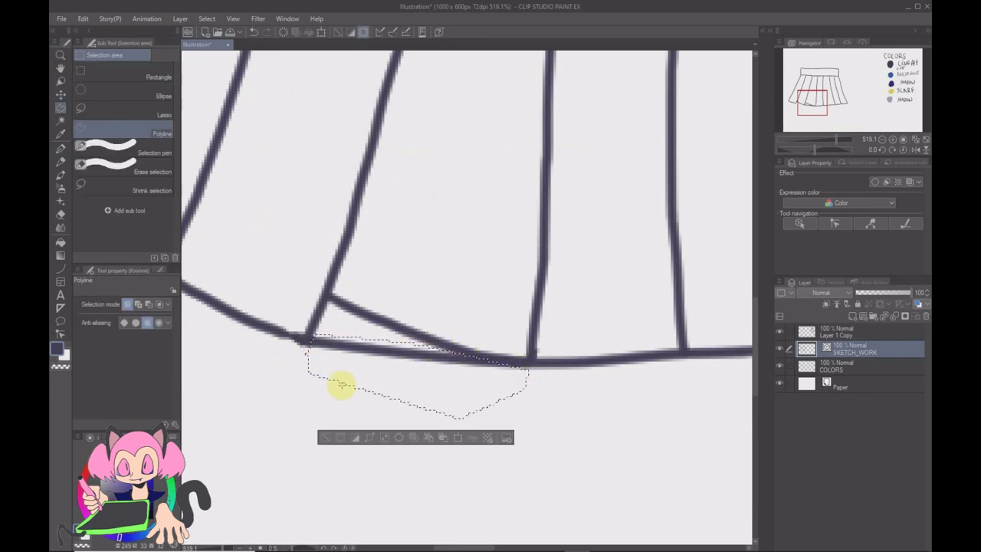
click(402, 436)
click(325, 434)
key(p)
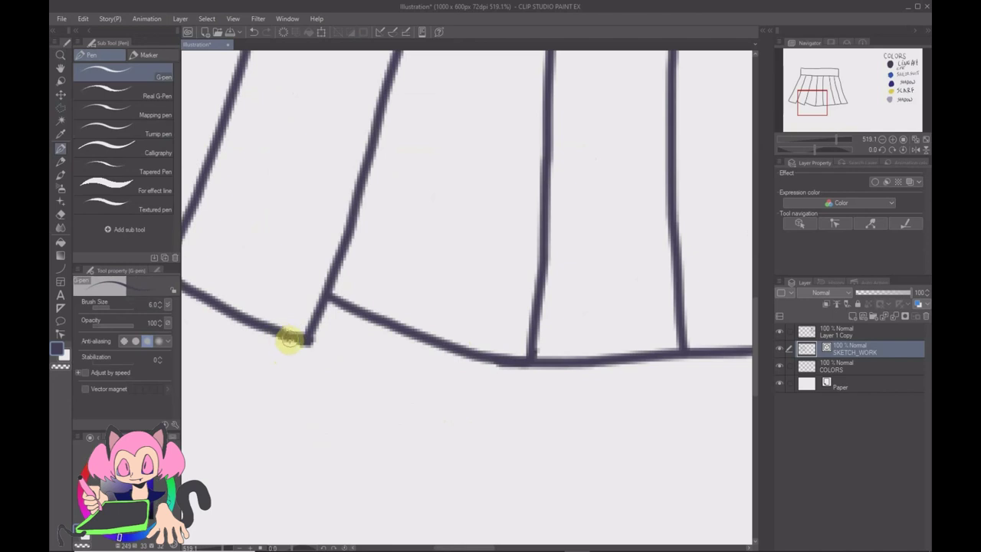
Give the fourth pleat a raised hem edge and remove the old hem segment beneath it with a Polyline selection.
key(ctrl+alt+0)
scroll(335, 366, up, 6)
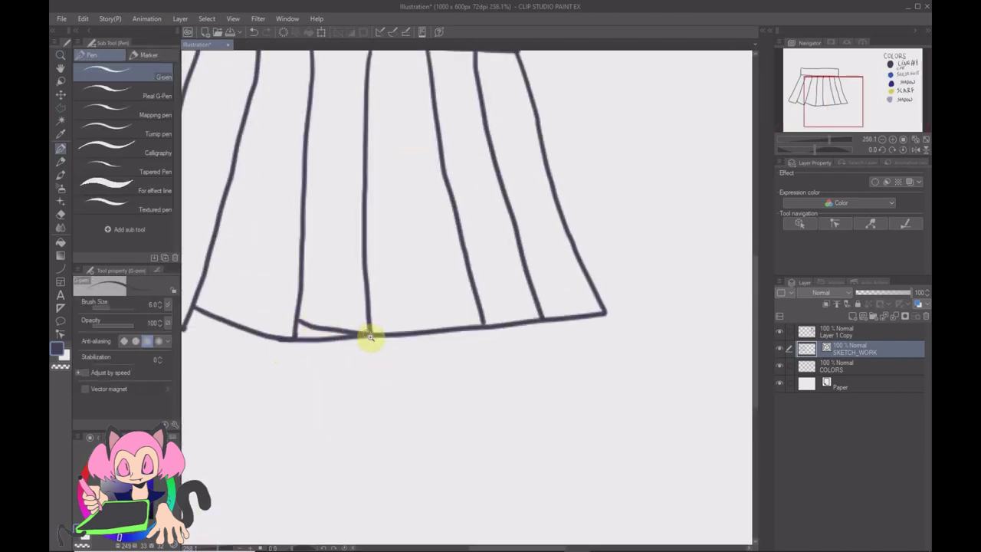
key(m)
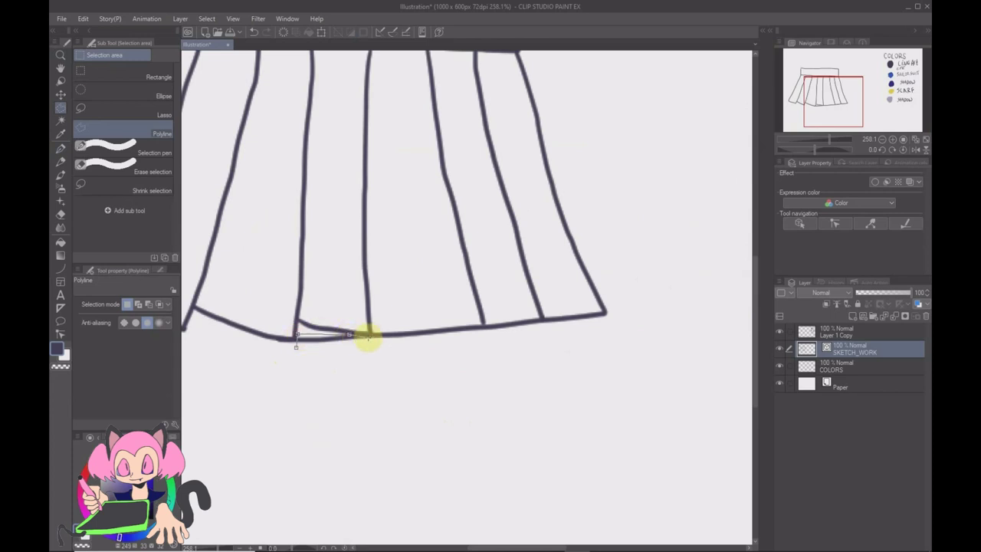
double_click(306, 358)
key(Delete)
key(ctrl+d)
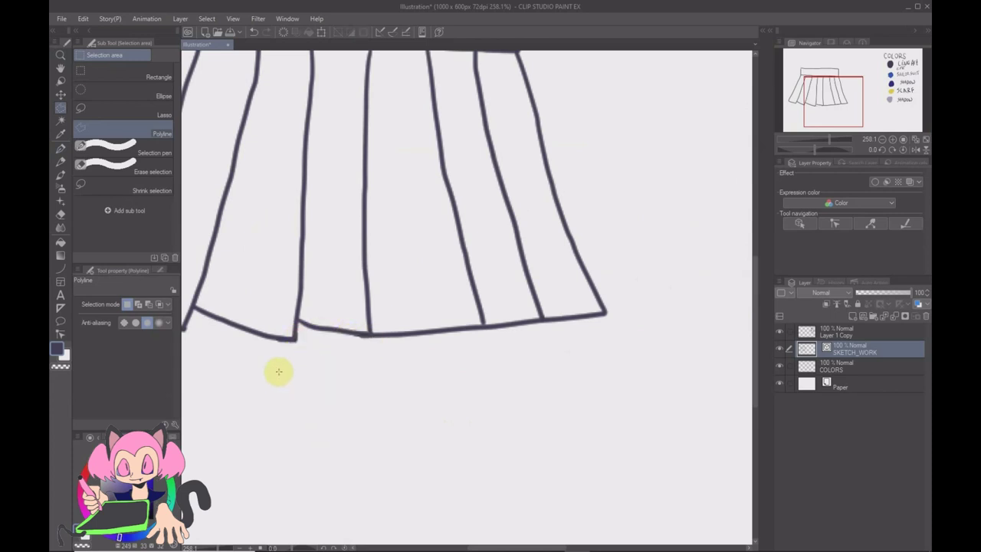
Draw a higher hem edge across the wide fifth pleat and delete the old hem segment under it with a Polyline selection.
key(ctrl+0)
key(ctrl+space)
drag(370, 342, 403, 361)
key(p)
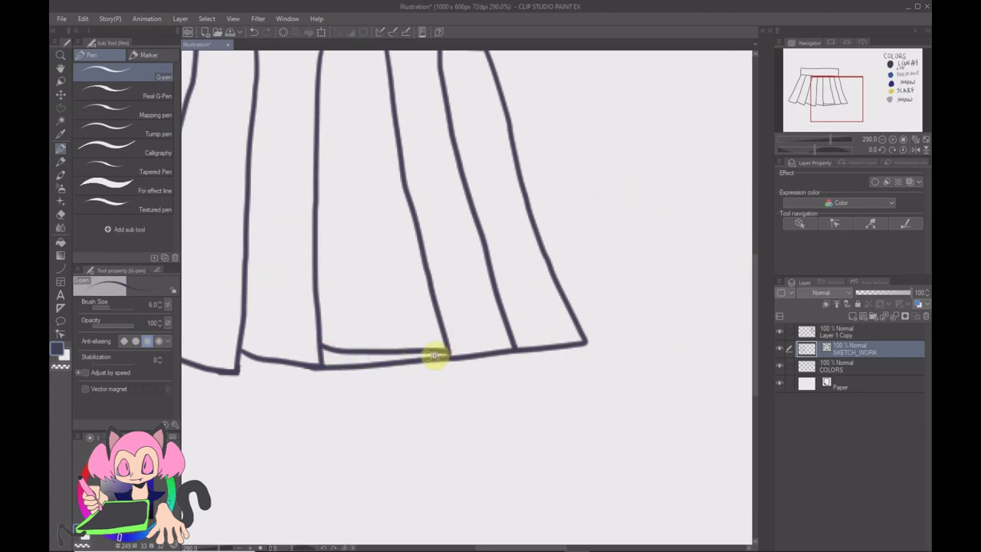
key(m)
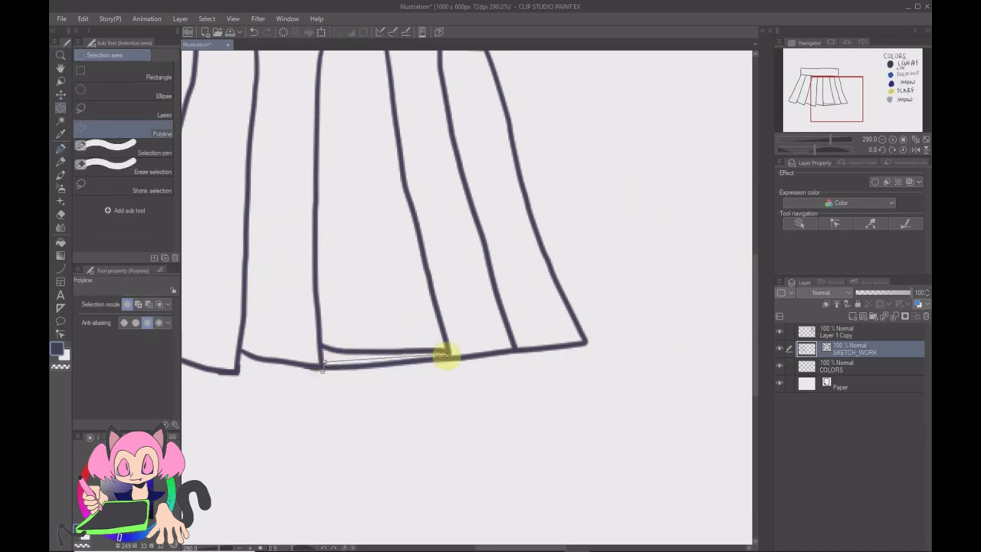
click(450, 368)
double_click(319, 371)
key(Delete)
key(ctrl+d)
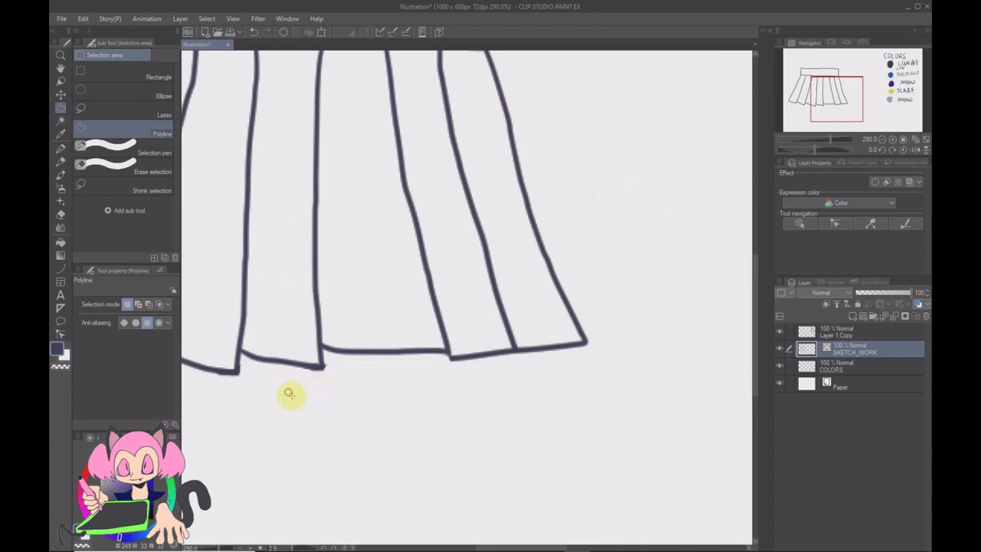
Draw a slanted hem edge on the sixth pleat and delete the old hem segment beneath it using a Polyline selection.
key(p)
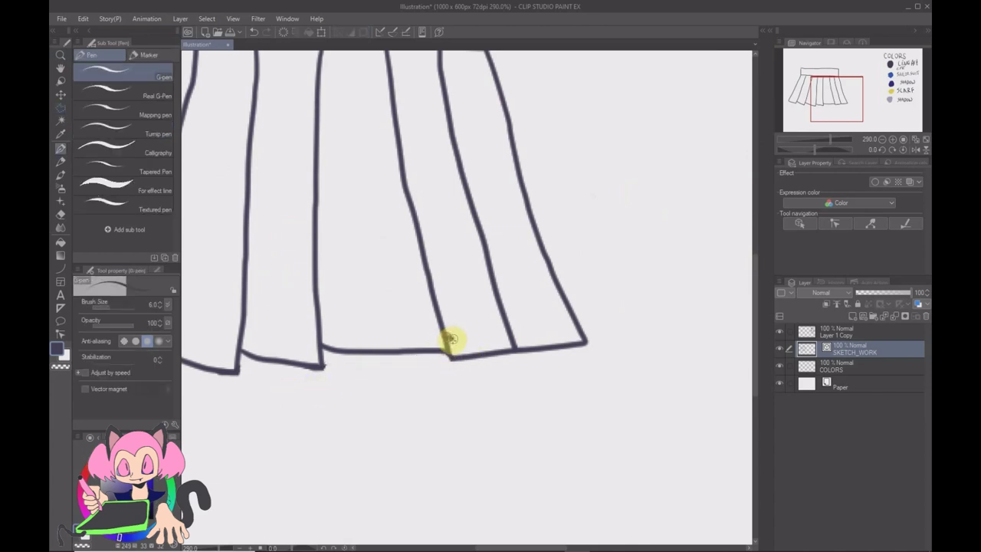
key(m)
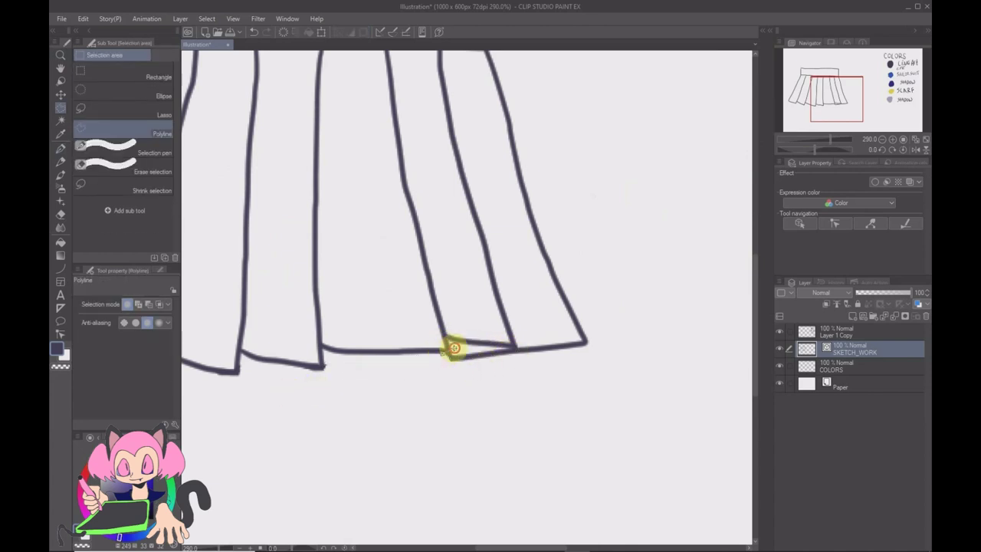
double_click(464, 381)
key(Delete)
key(ctrl+d)
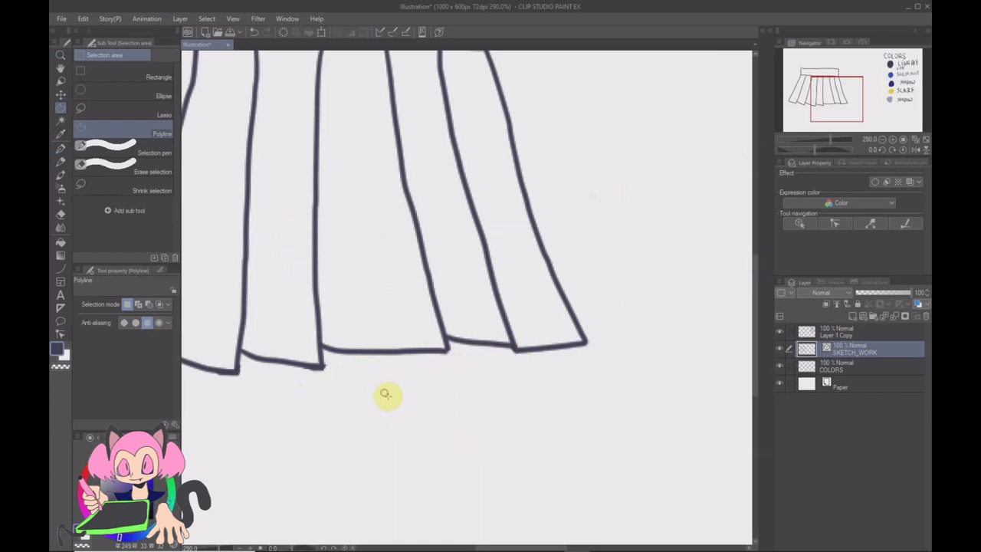
key(p)
Smooth the waistband's upper line near its left corner by moving its vector control points.
key(ctrl+0)
key(slash)
drag(260, 203, 314, 235)
key(y)
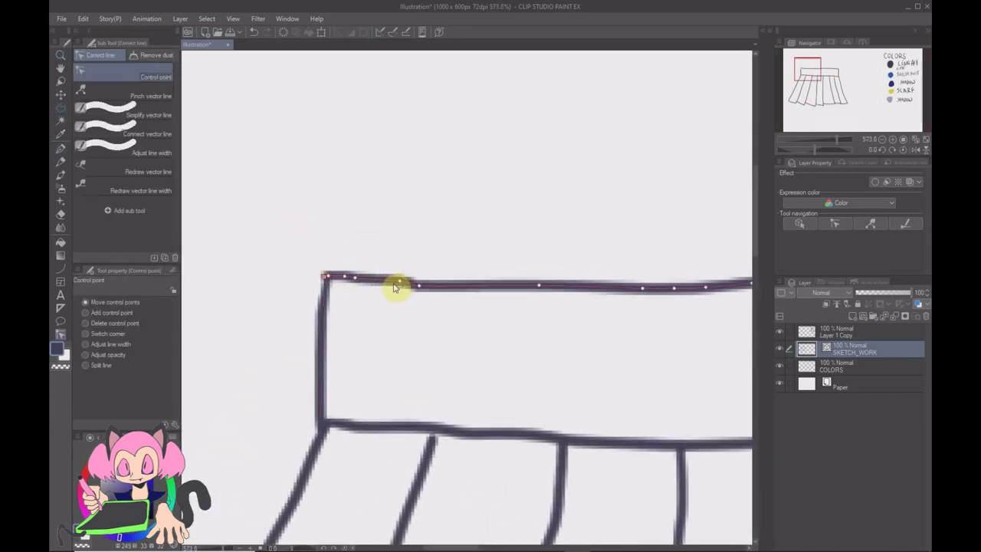
drag(416, 288, 432, 284)
key(ctrl+0)
Examine the skirt's line art up close at the hem corners and the waistband's right corner for flaws.
key(slash)
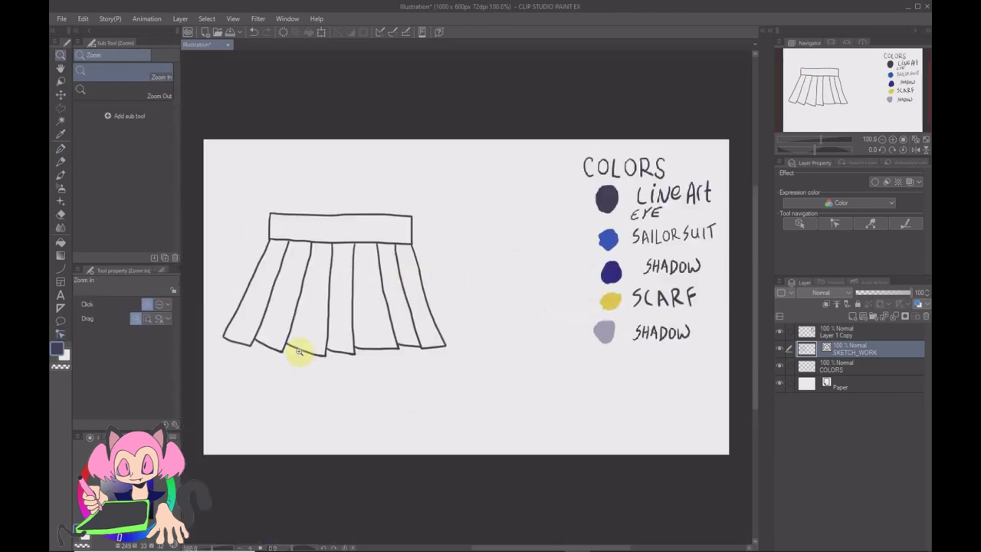
drag(299, 353, 310, 370)
scroll(532, 362, up, 2)
key(y)
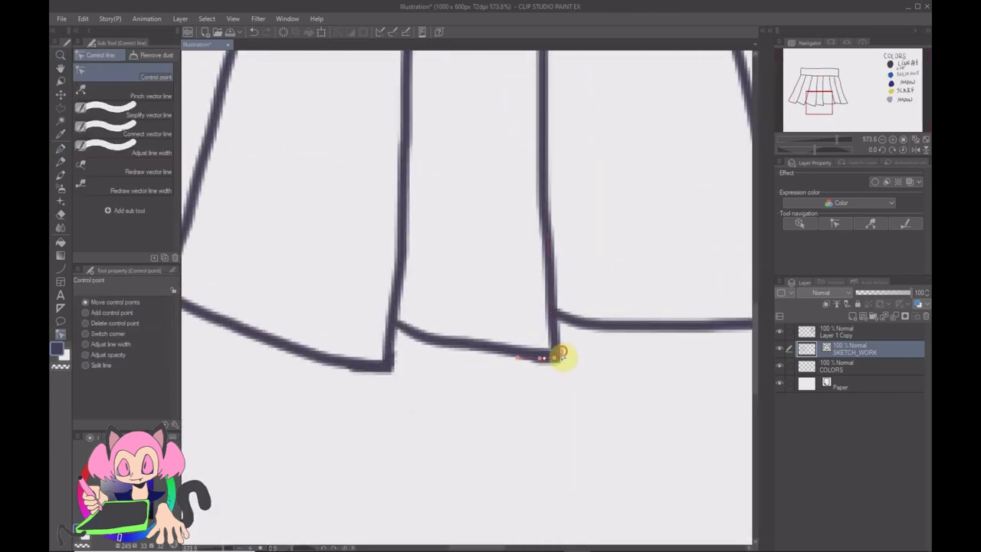
key(ctrl+0)
key(slash)
drag(406, 230, 437, 322)
drag(437, 276, 461, 301)
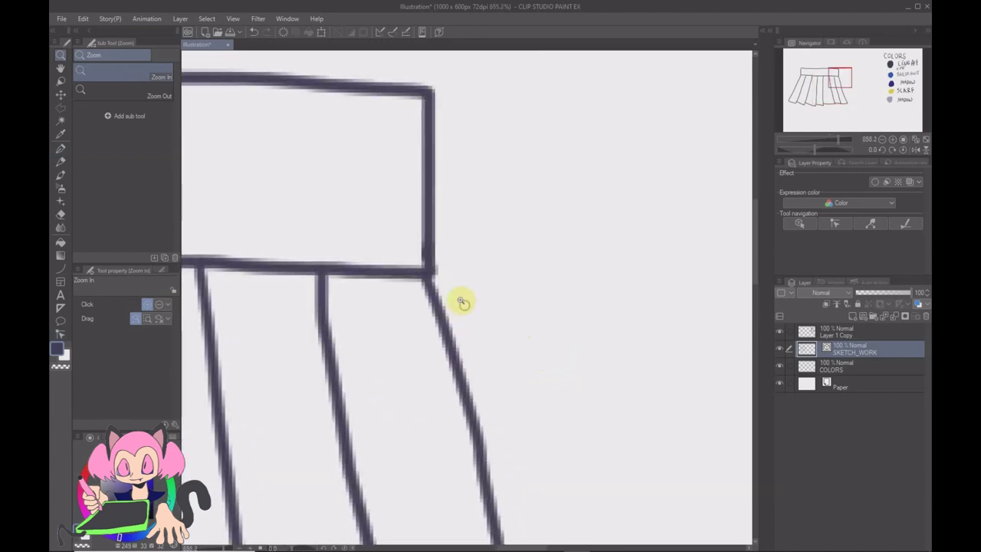
key(y)
key(p)
scroll(414, 366, down, 6)
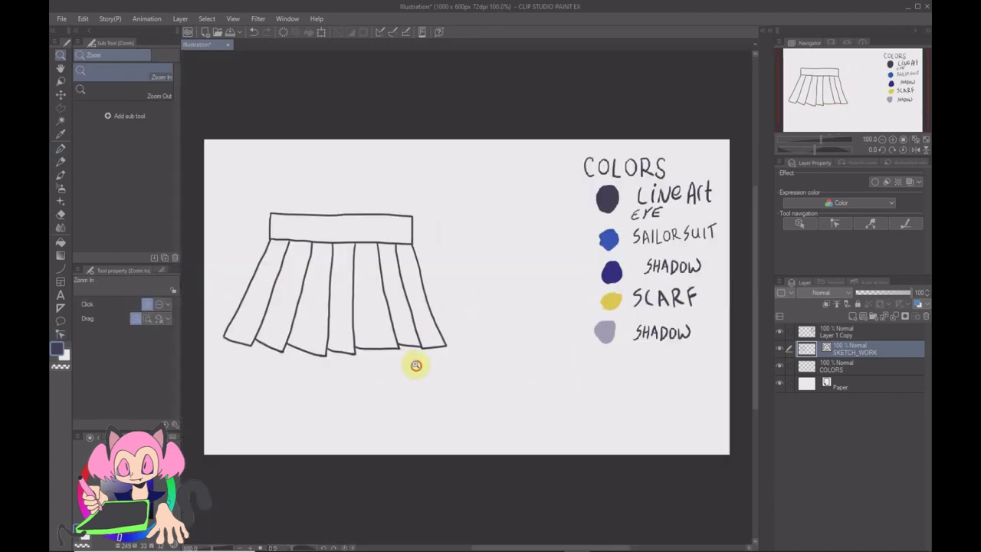
scroll(340, 256, up, 5)
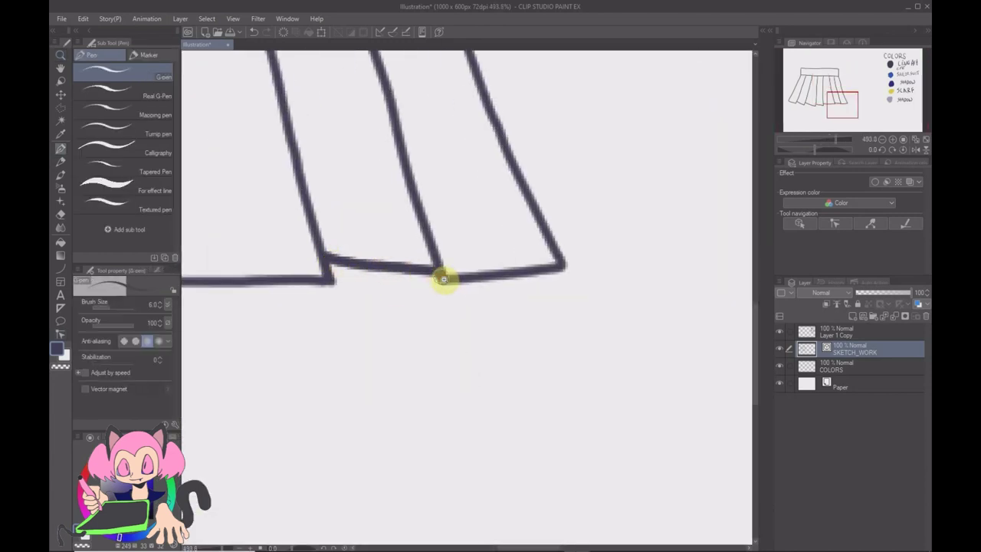
scroll(468, 288, down, 5)
Fill the waistband and all seven pleats with the sailor suit blue on the COLORS layer.
click(836, 366)
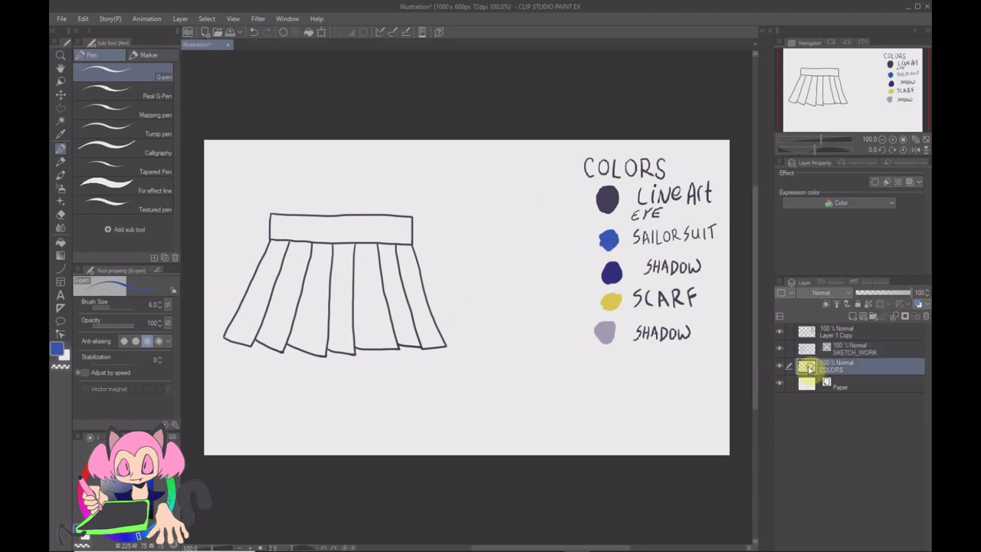
key(g)
click(360, 229)
click(270, 270)
click(290, 277)
click(316, 282)
click(342, 288)
click(372, 296)
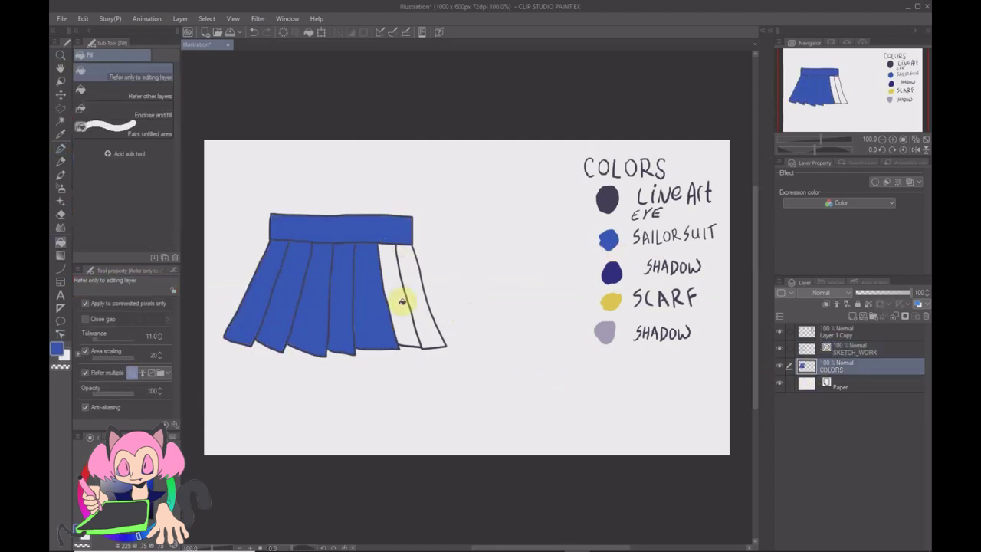
click(404, 302)
click(419, 298)
Touch up gaps in the blue fill along the right-hand pleats and hem with the G-pen at size 6.
key(ctrl+space)
drag(343, 316, 355, 321)
click(355, 320)
key(p)
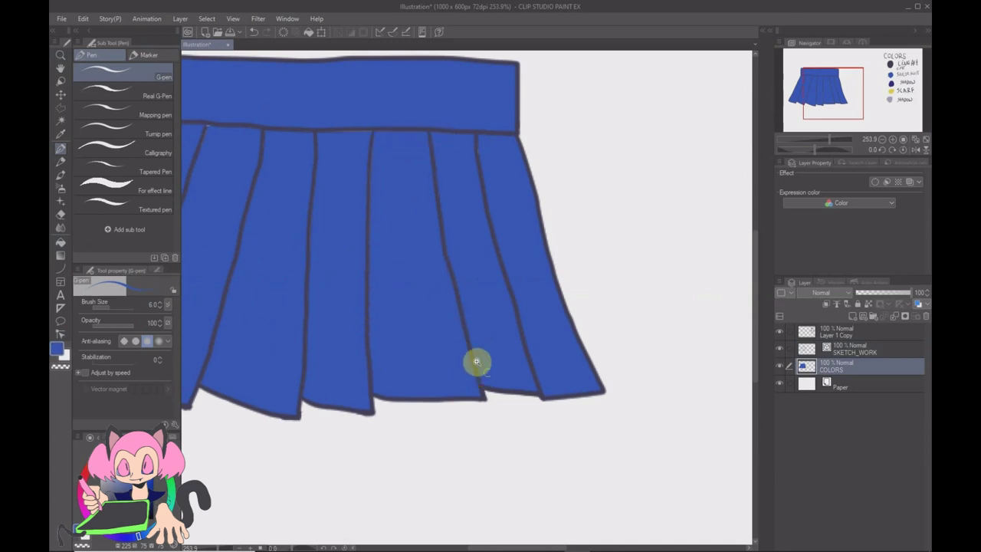
key(ctrl+space)
drag(489, 210, 437, 227)
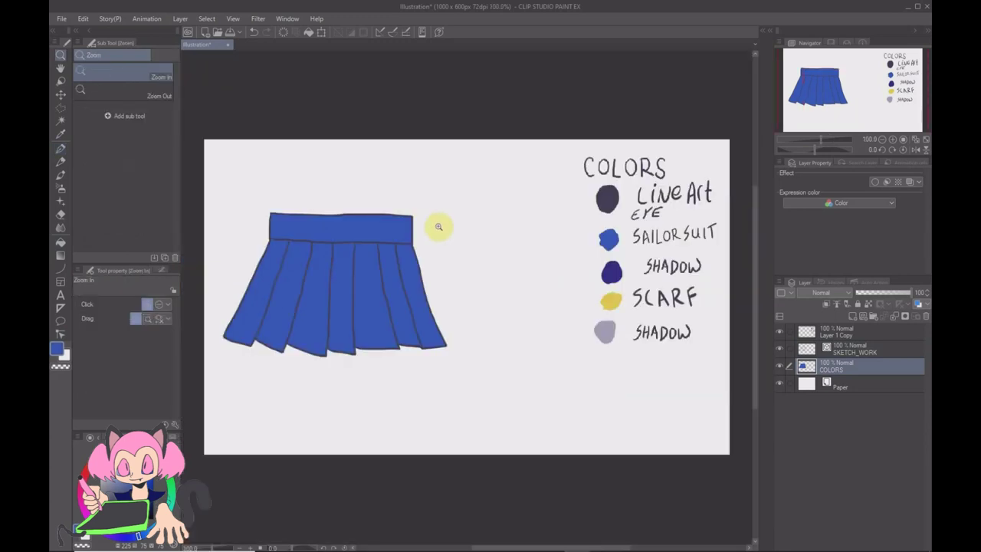
Touch up gaps in the blue fill along the waistband's lower seam and the pleat lines with the G-pen.
drag(271, 243, 315, 253)
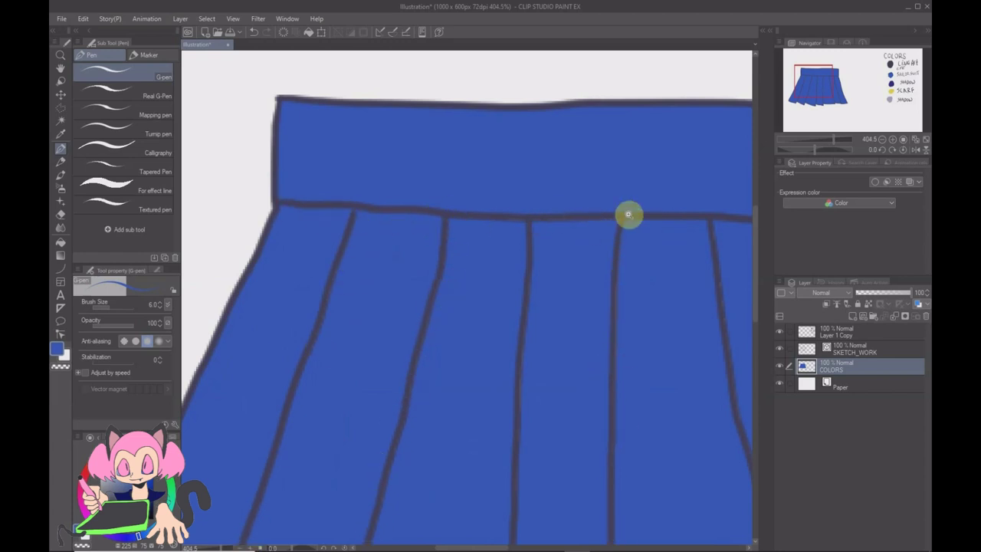
key(ctrl+space)
drag(521, 312, 413, 305)
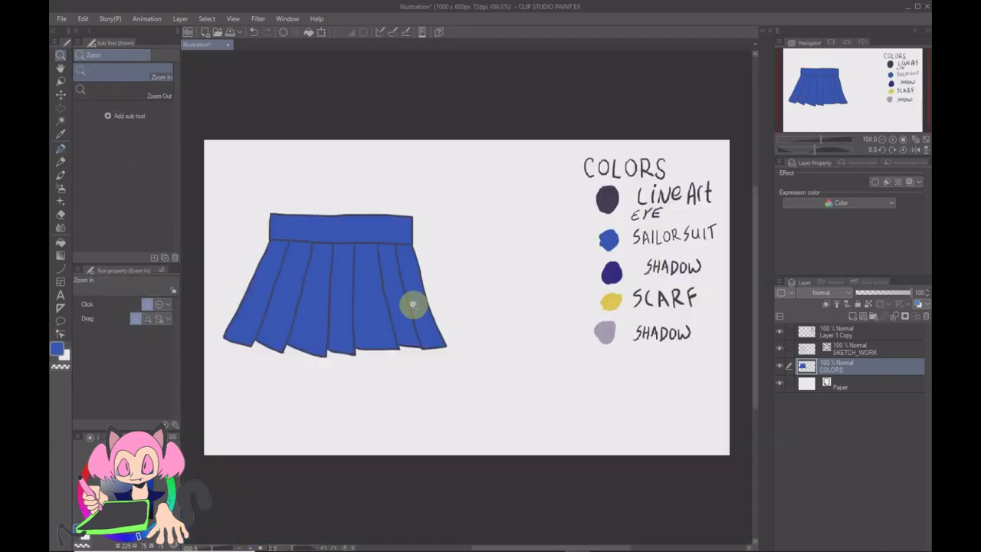
drag(362, 273, 405, 287)
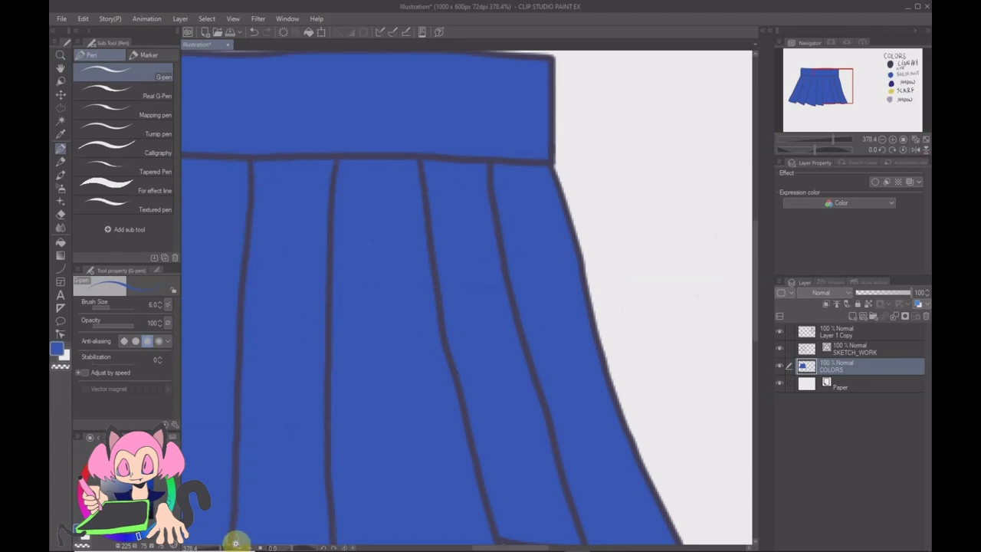
key(ctrl+0)
Paint blue over unfilled spots beside the middle pleats' hem and the rightmost pleat lines with the G-pen.
drag(282, 338, 323, 352)
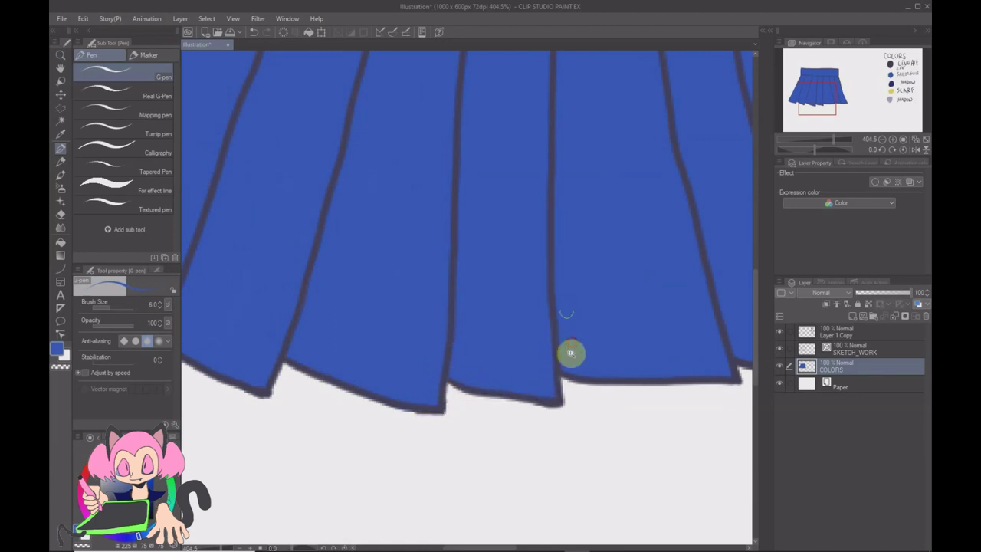
key(ctrl+0)
drag(403, 287, 443, 304)
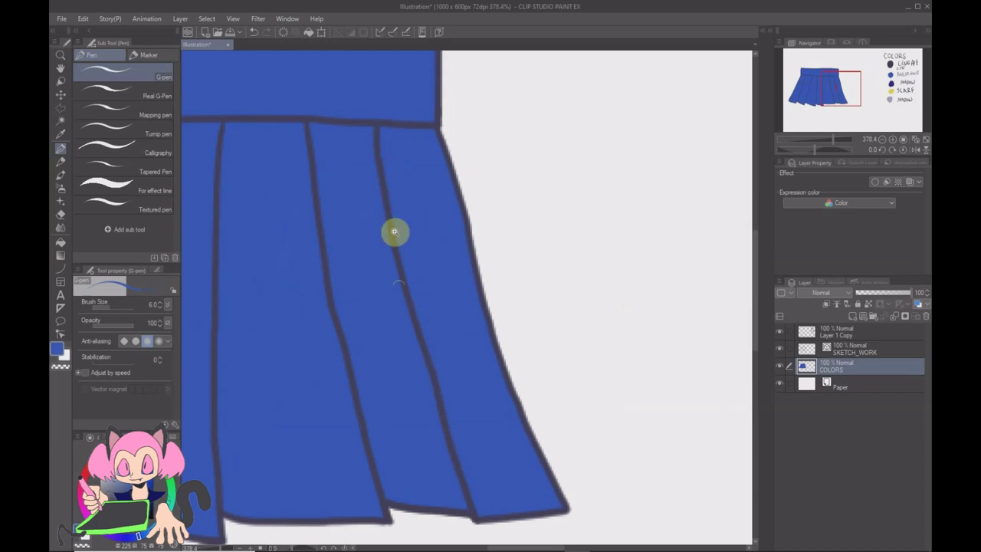
key(ctrl+0)
Cover the remaining unfilled spots where the pleat lines meet the waistband with blue, using the G-pen.
drag(267, 237, 331, 245)
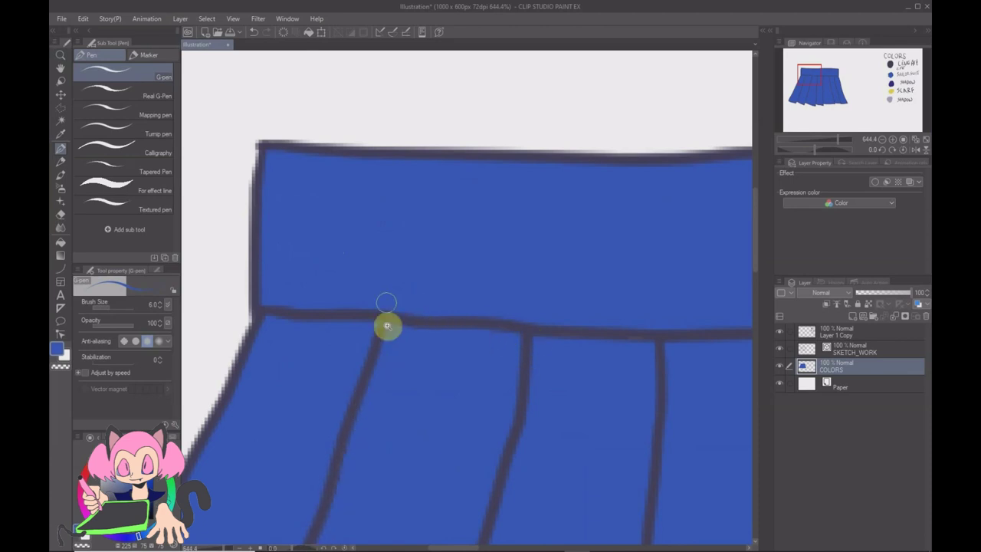
key(ctrl+0)
drag(366, 246, 423, 258)
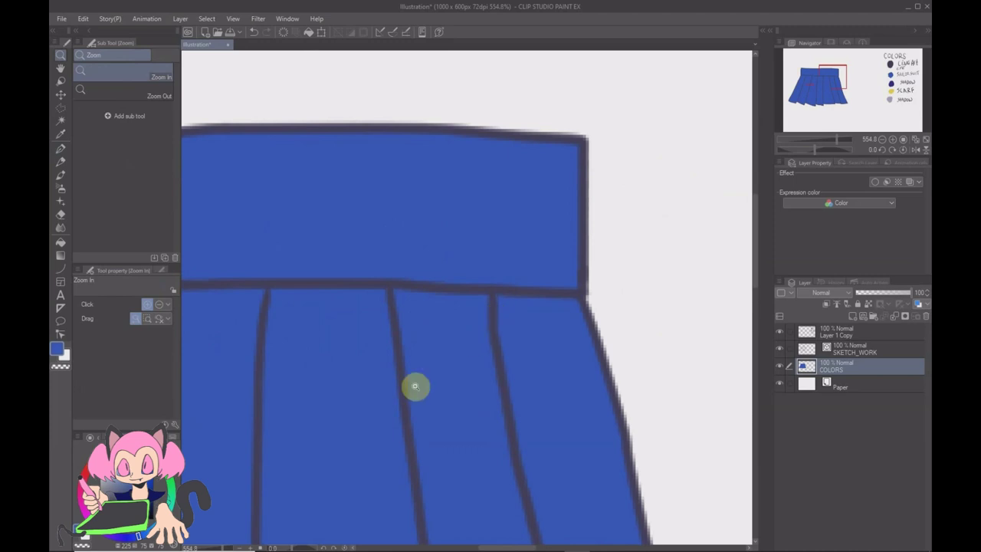
drag(415, 385, 401, 414)
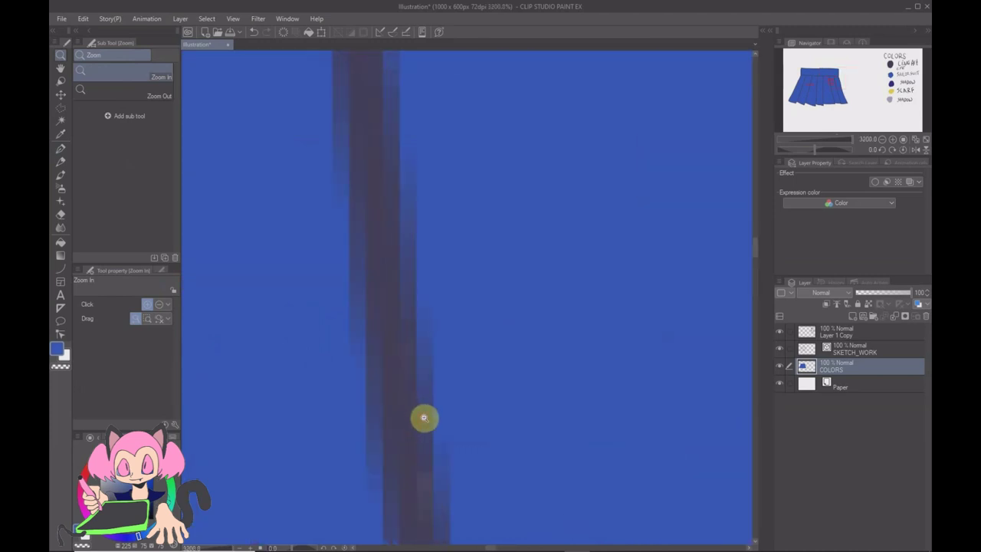
drag(436, 483, 413, 527)
key(p)
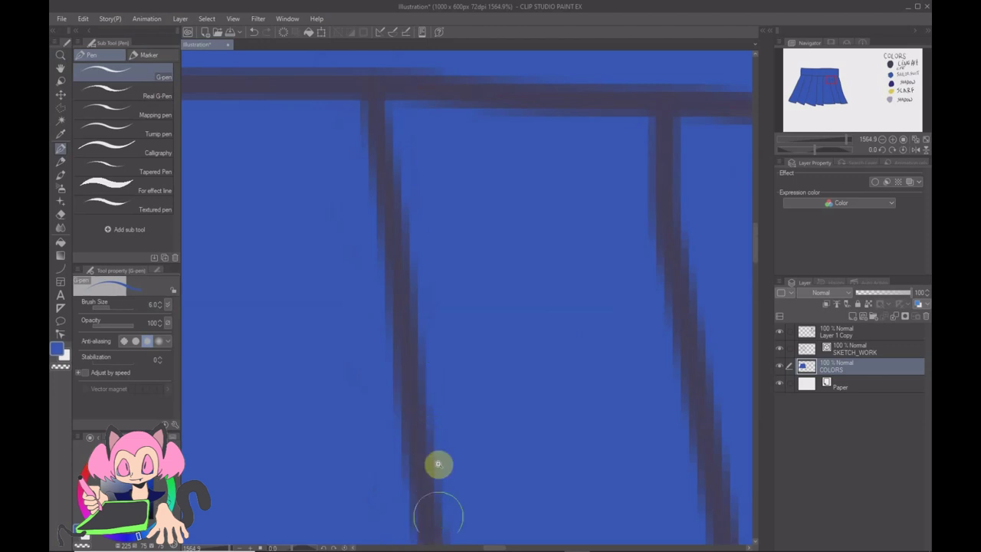
key(ctrl+alt+0)
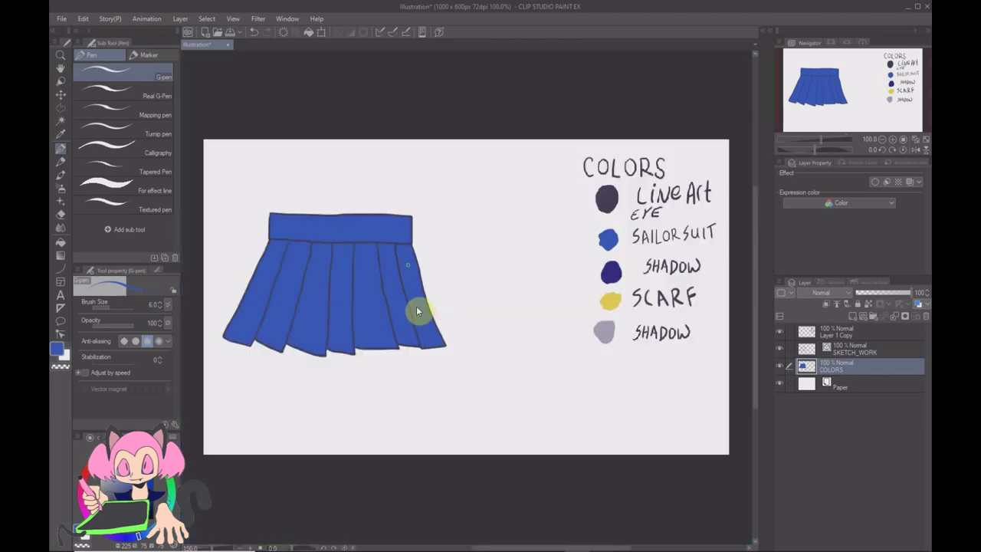